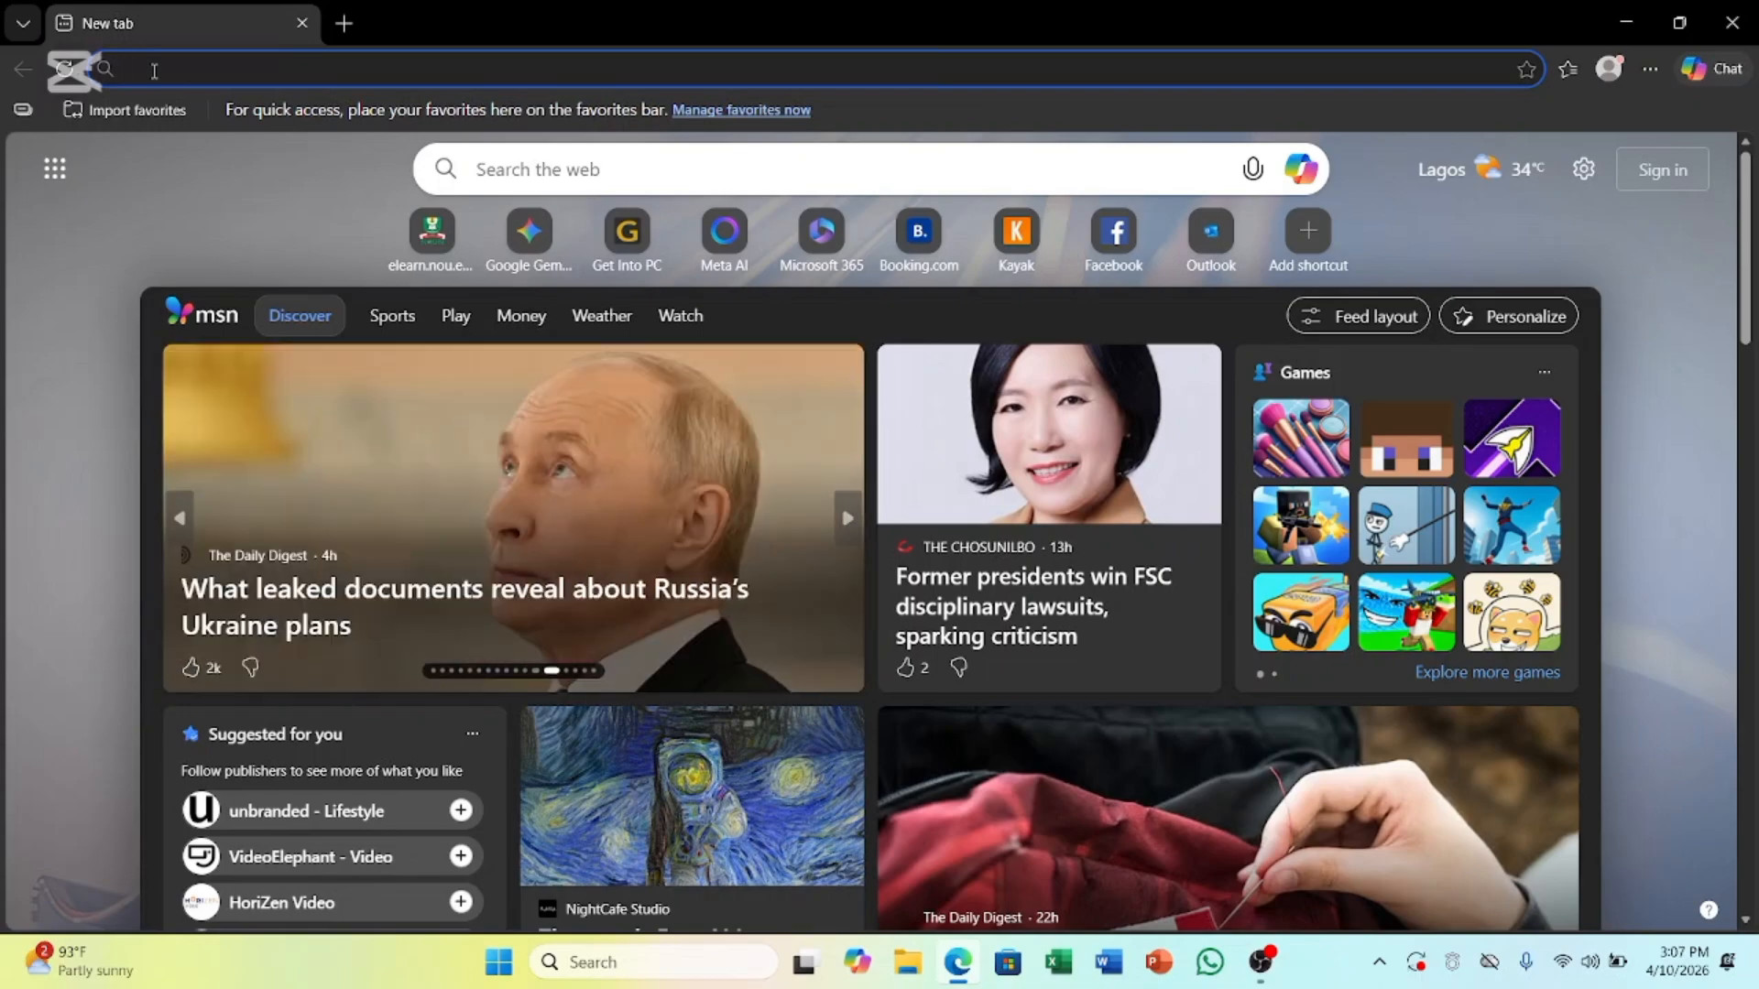
{"action": "type", "text": "htt"}
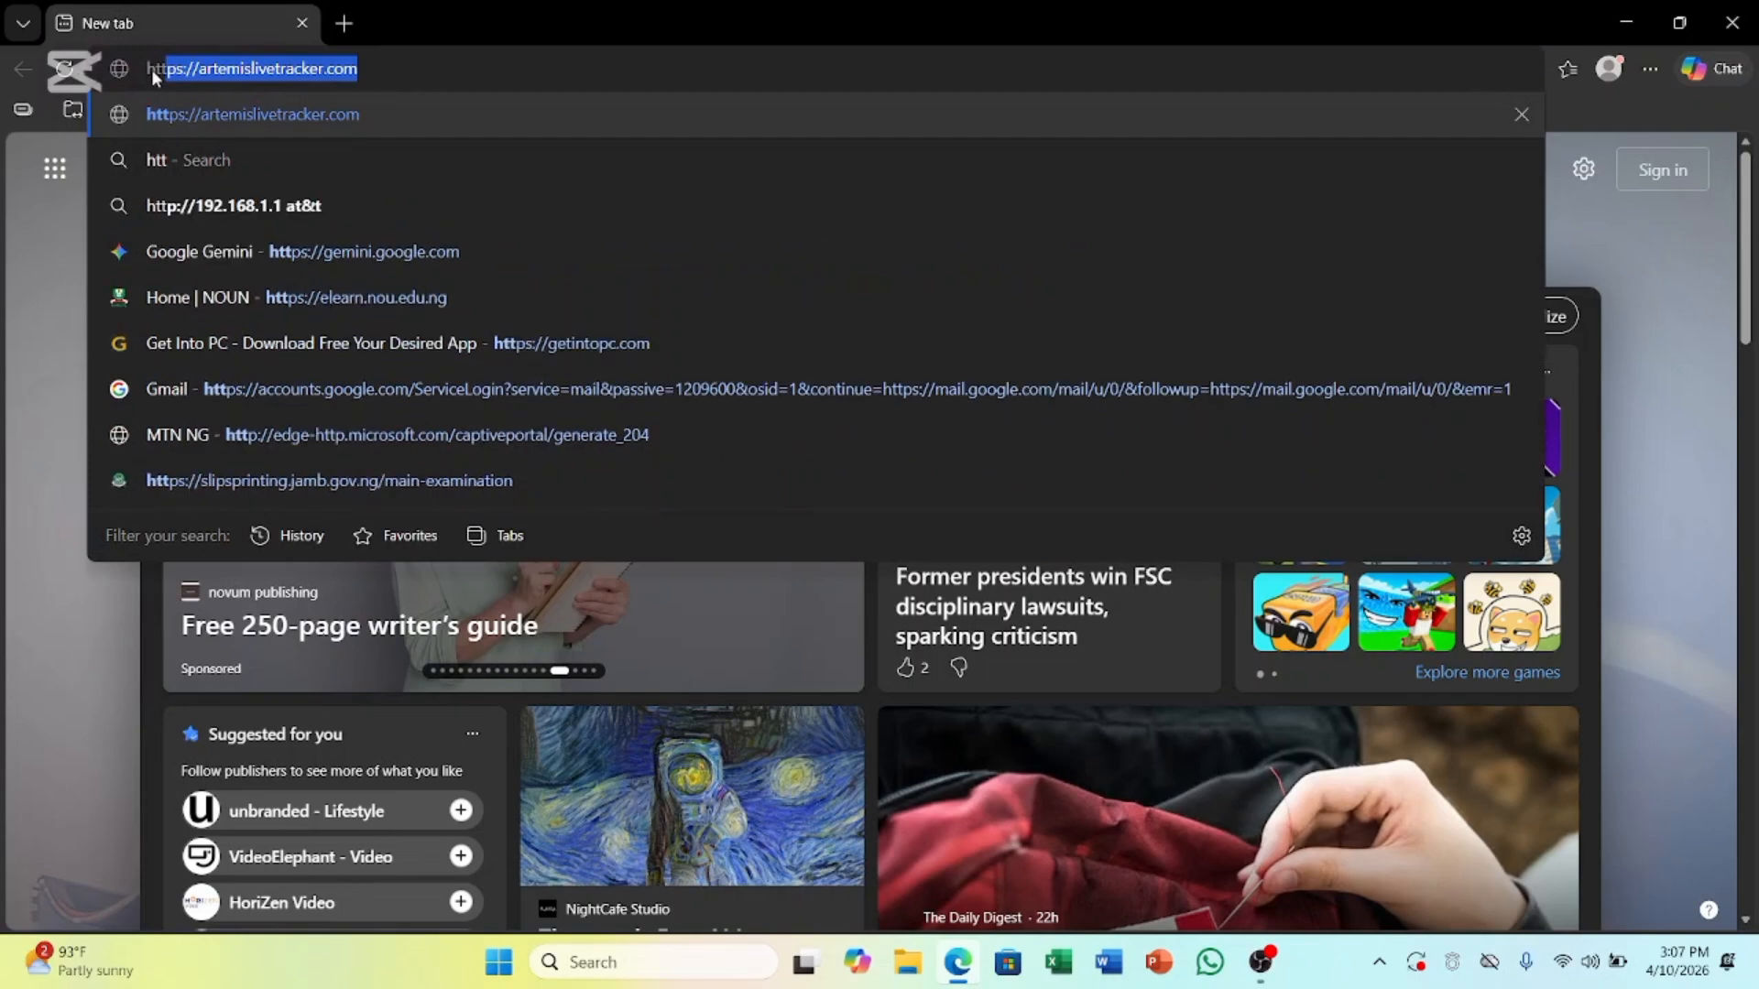
{"action": "type", "text": "ps"}
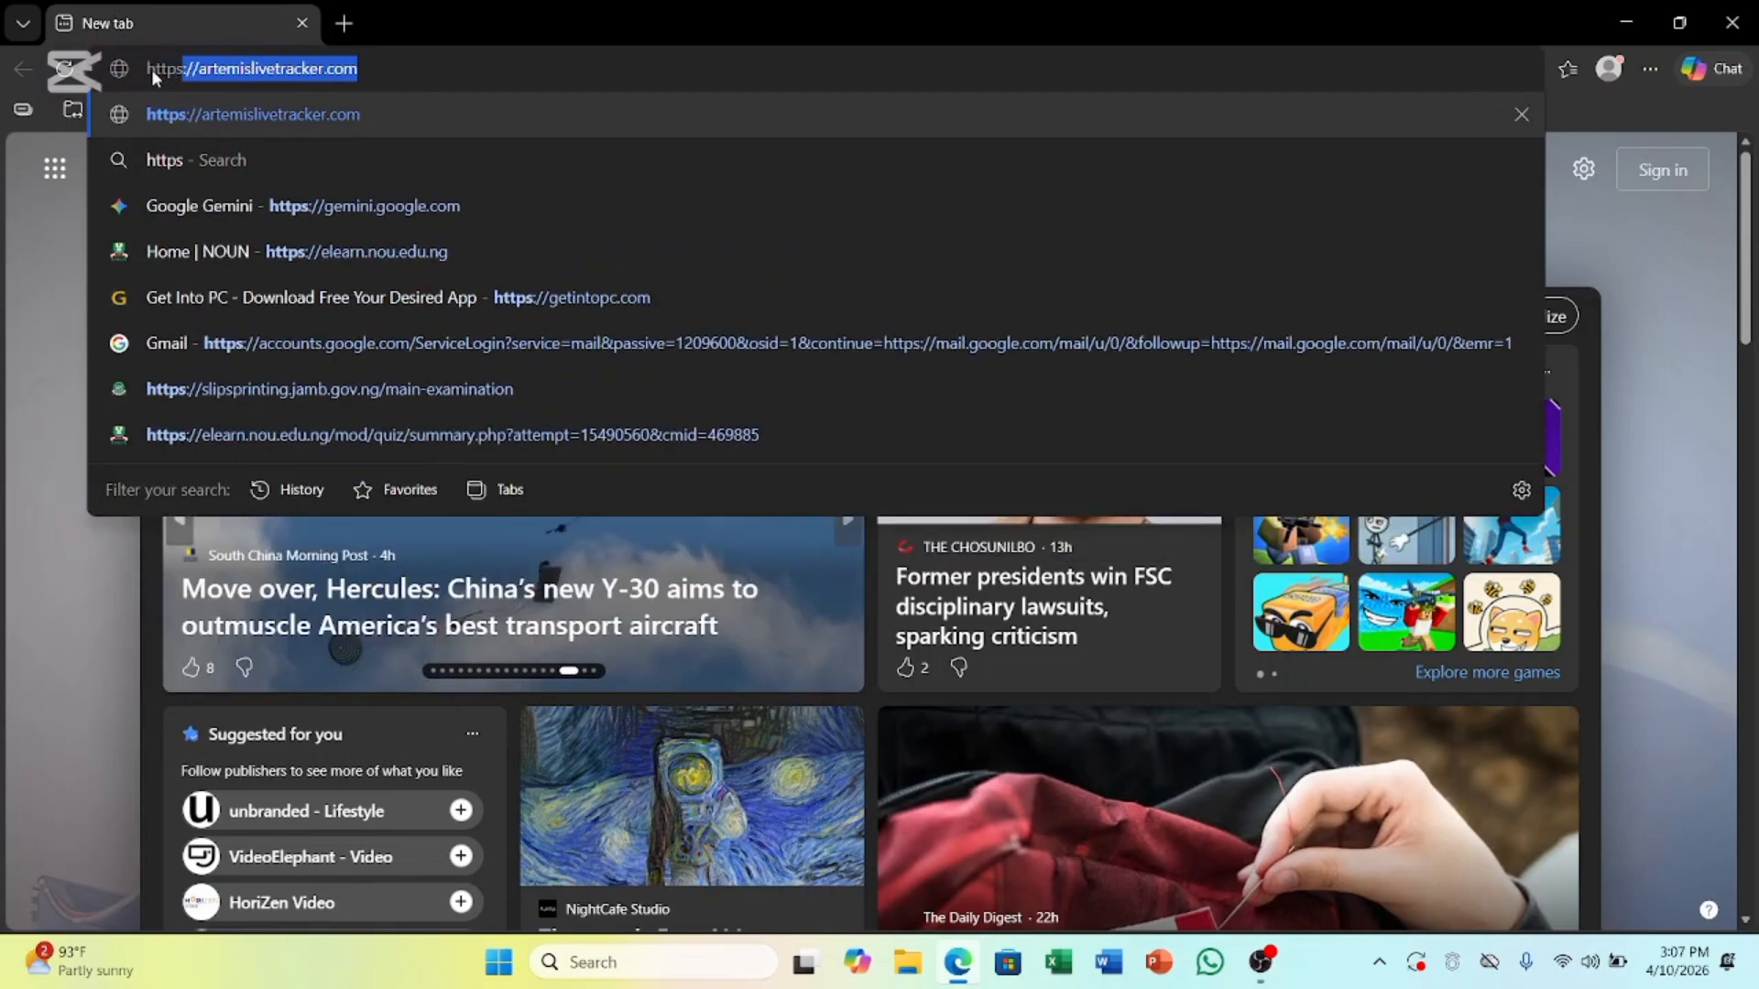
{"action": "type", "text": ":"}
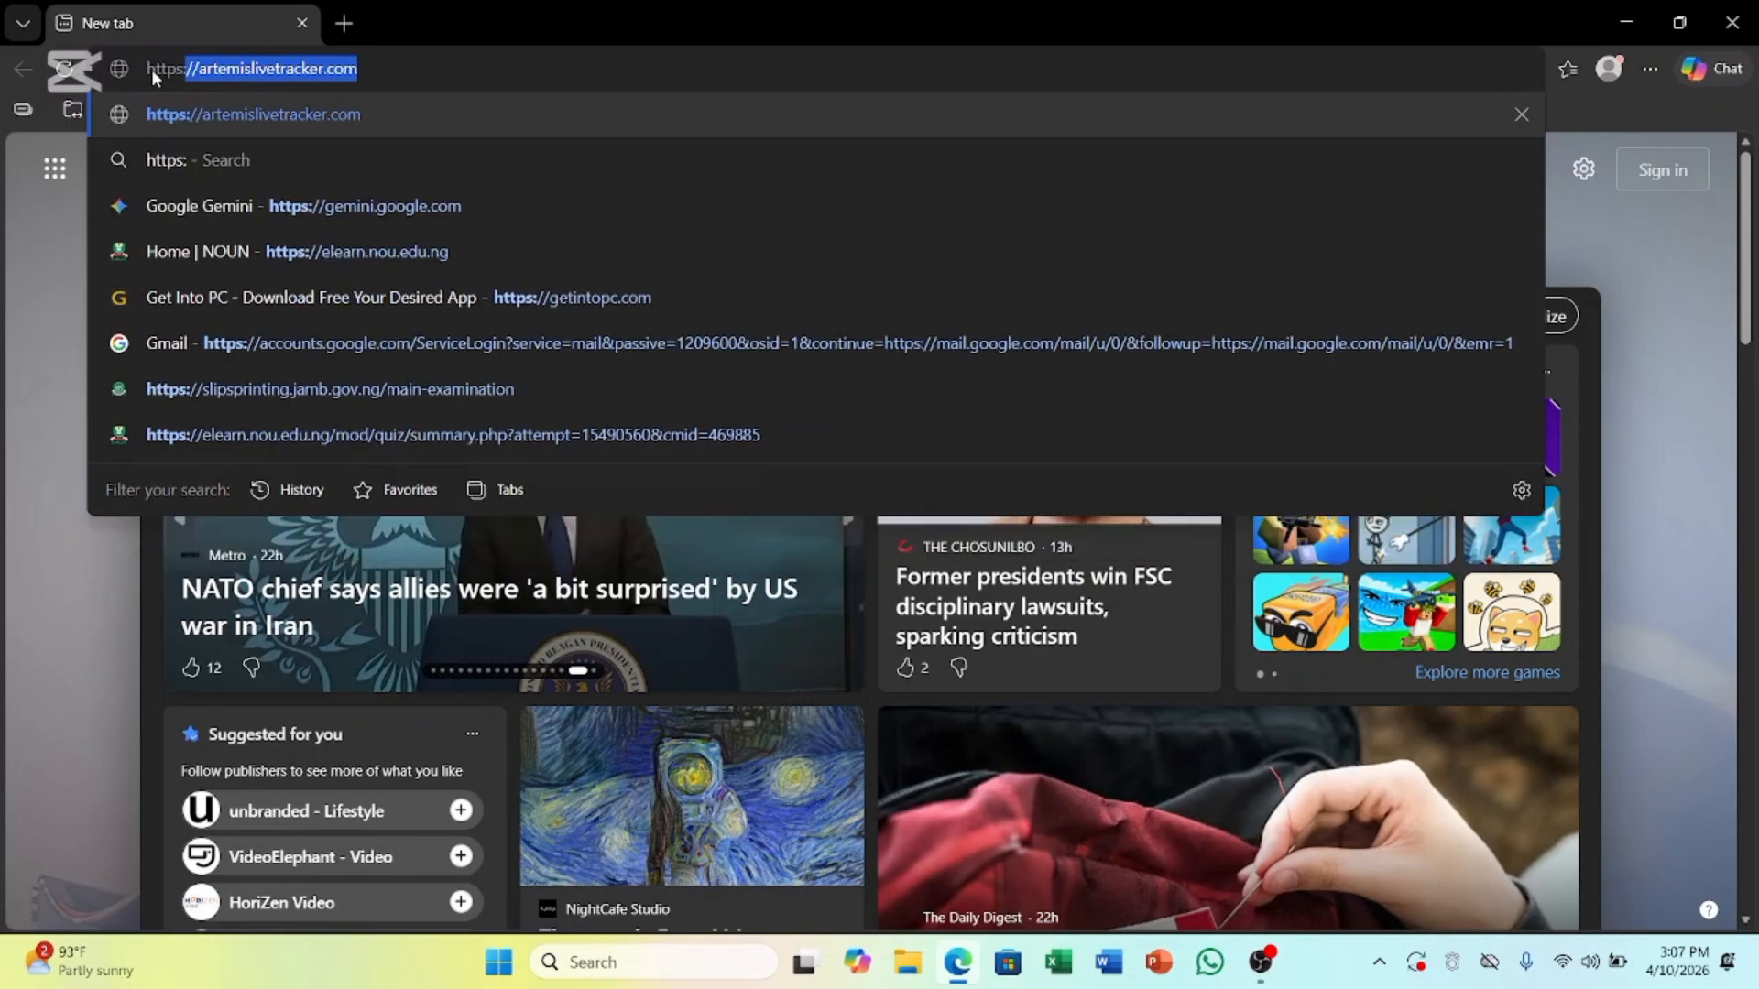
{"action": "type", "text": "//"}
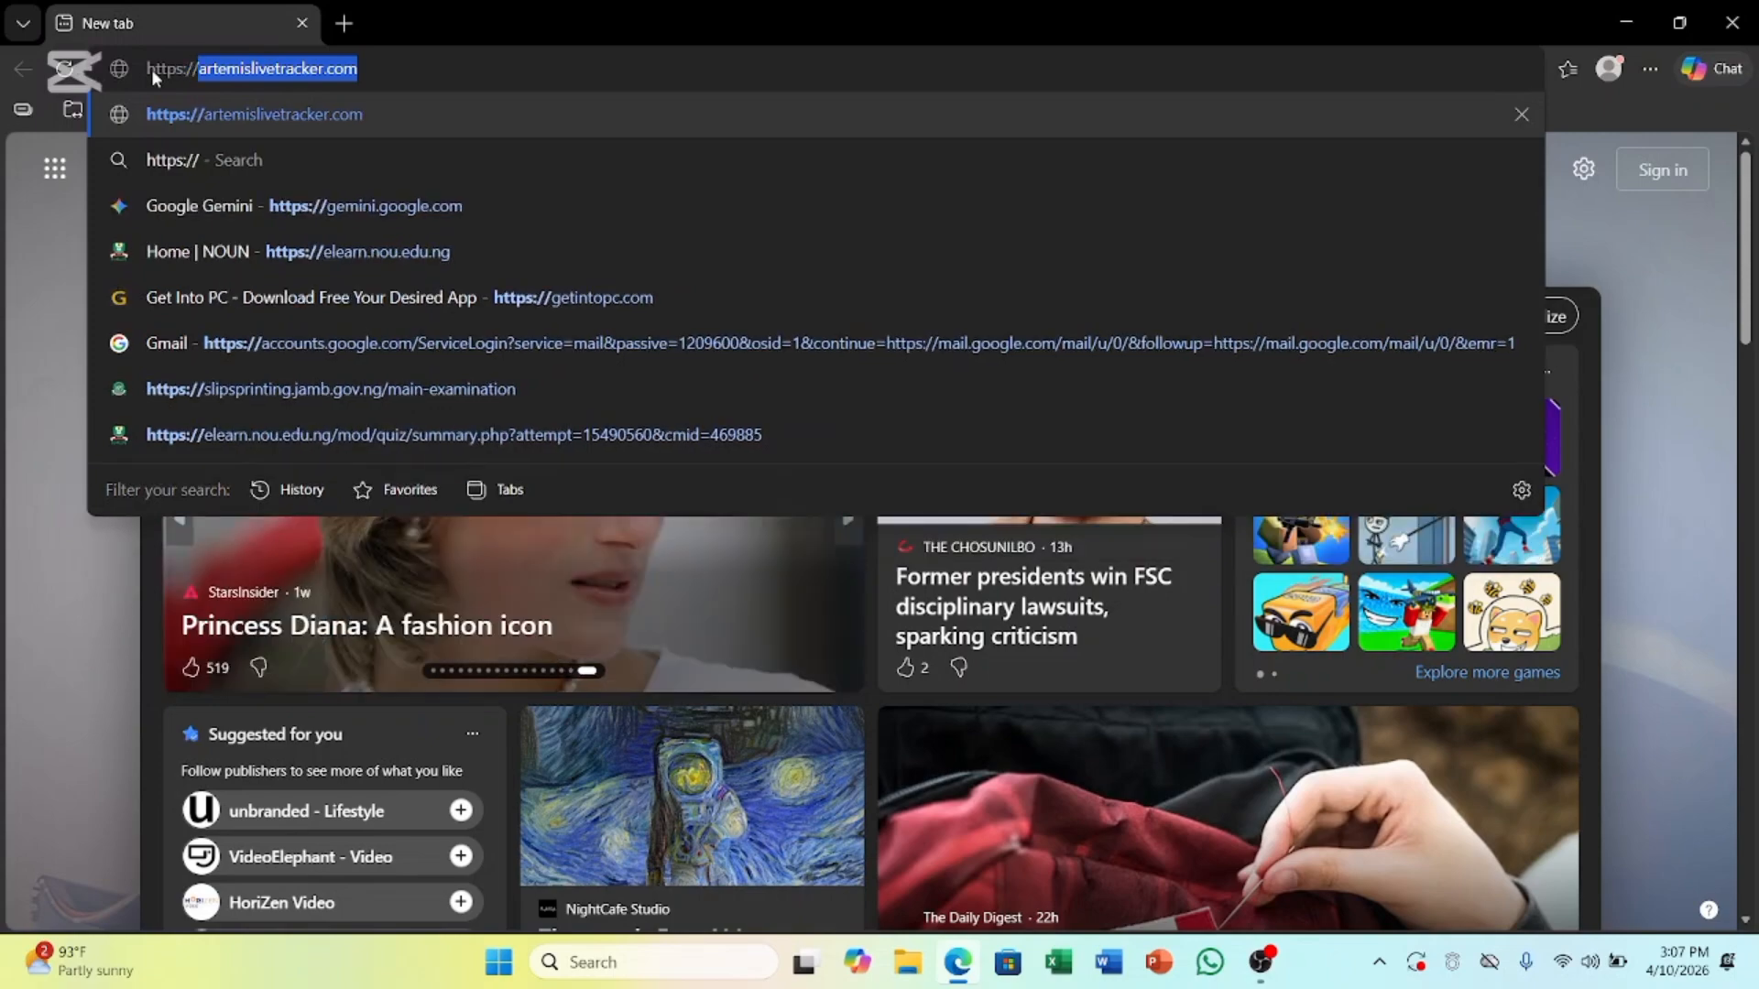
{"action": "type", "text": "slip"}
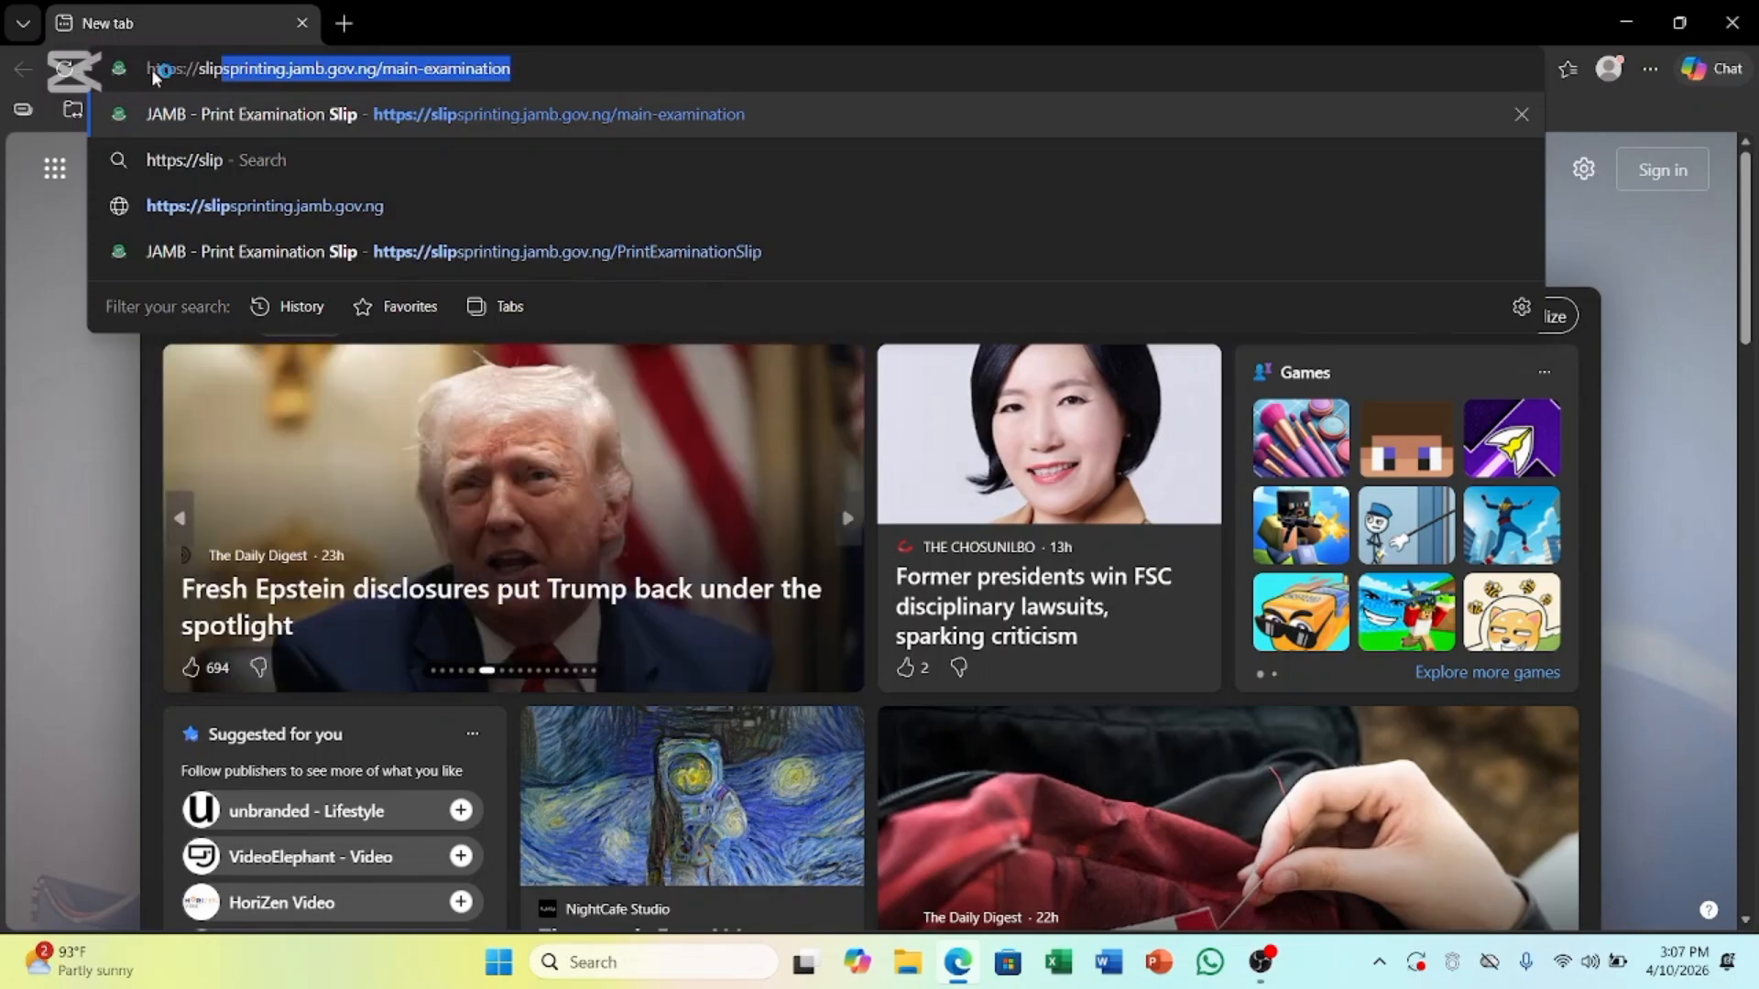
{"action": "key", "text": "Return"}
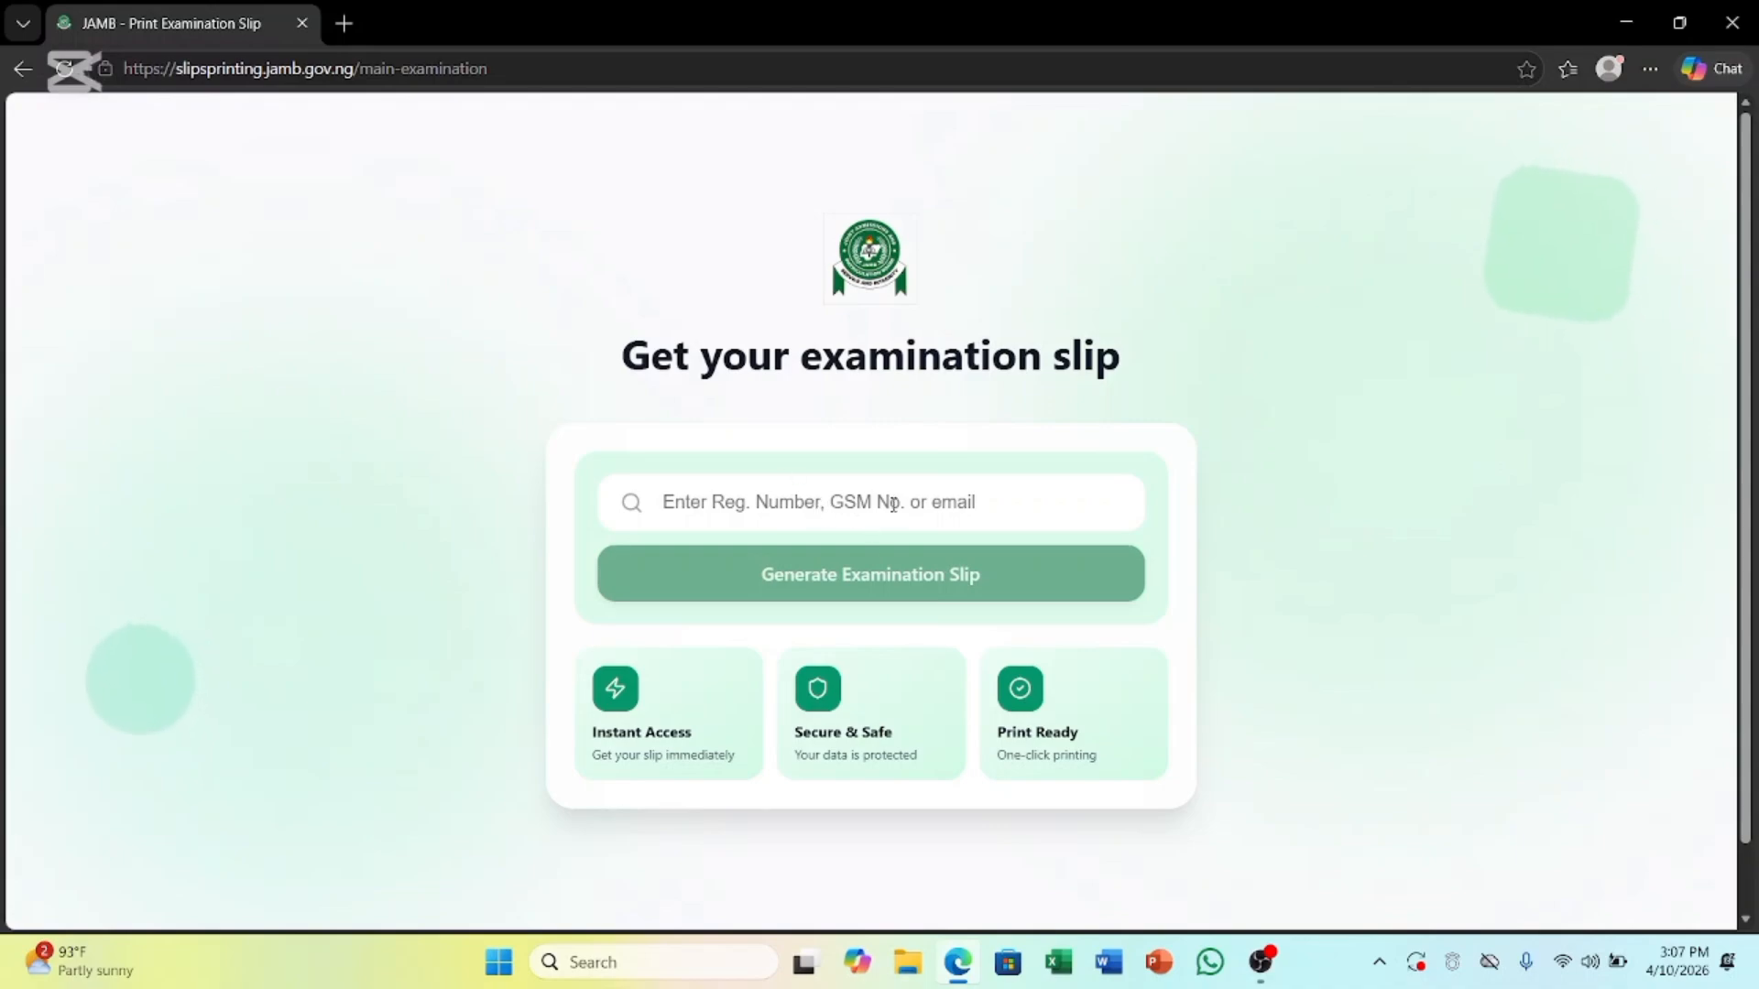
Enter the candidate's e-mail address in the Reg. Number/GSM/email field and generate the examination slip
{"action": "left_click", "coordinate": [854, 501]}
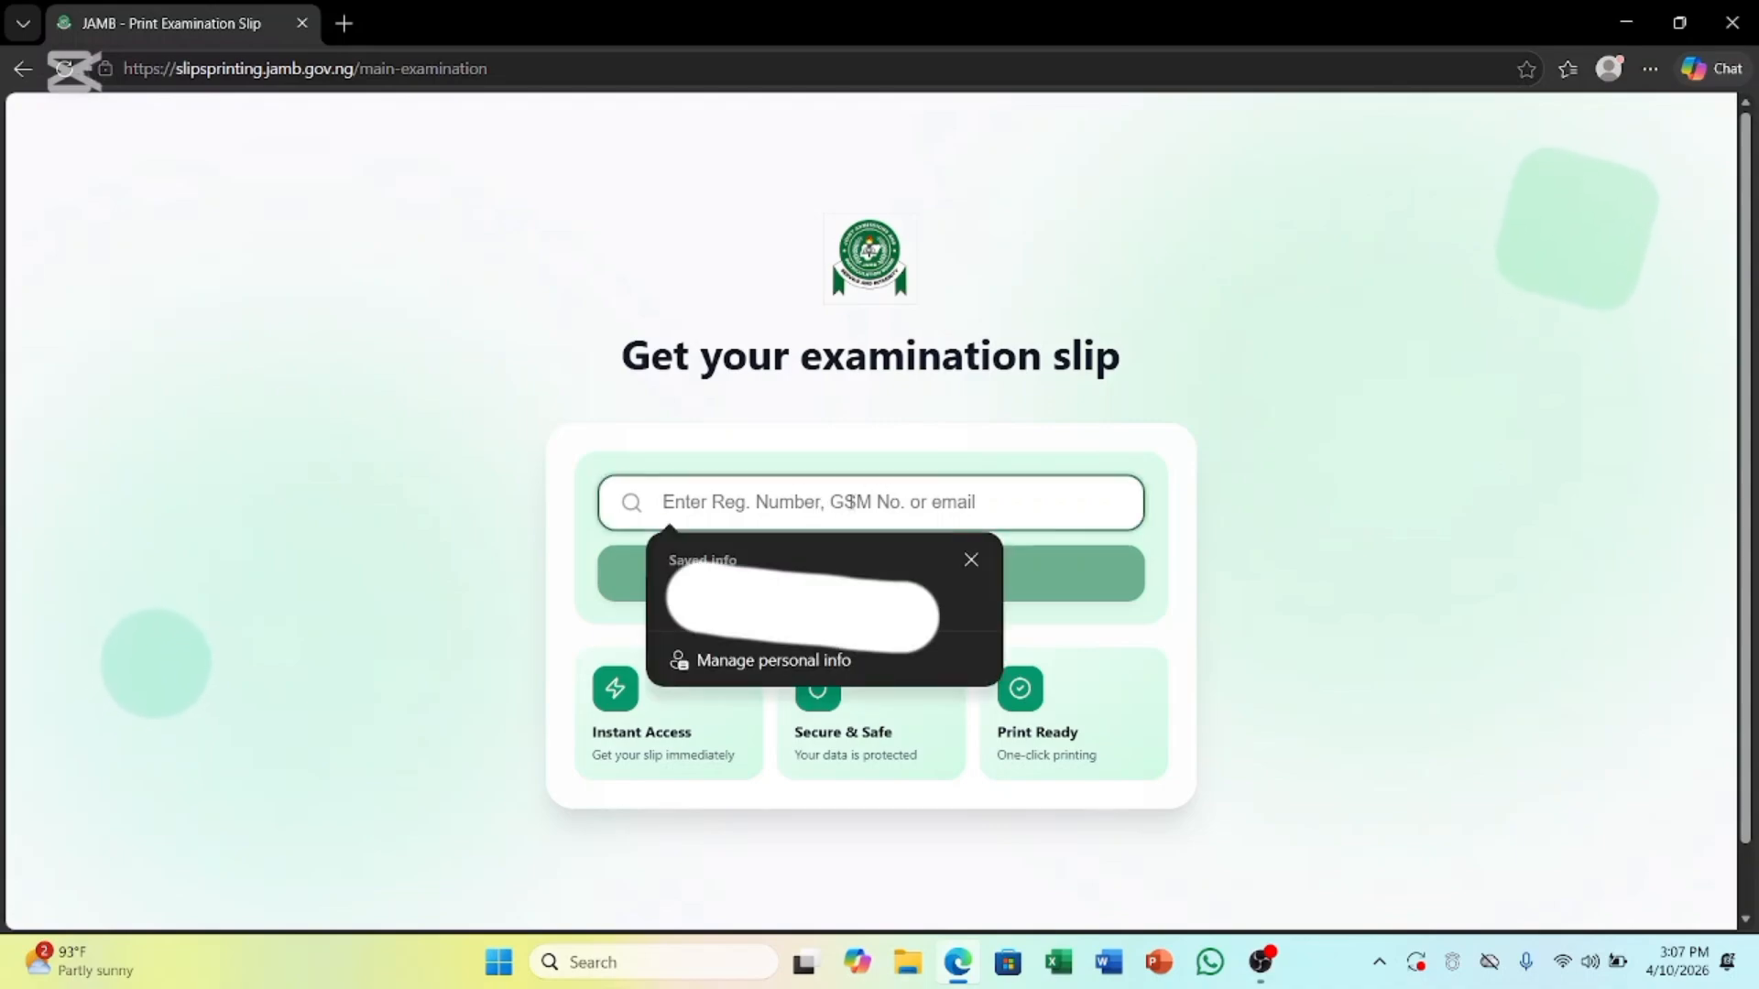
{"action": "left_click", "coordinate": [969, 557]}
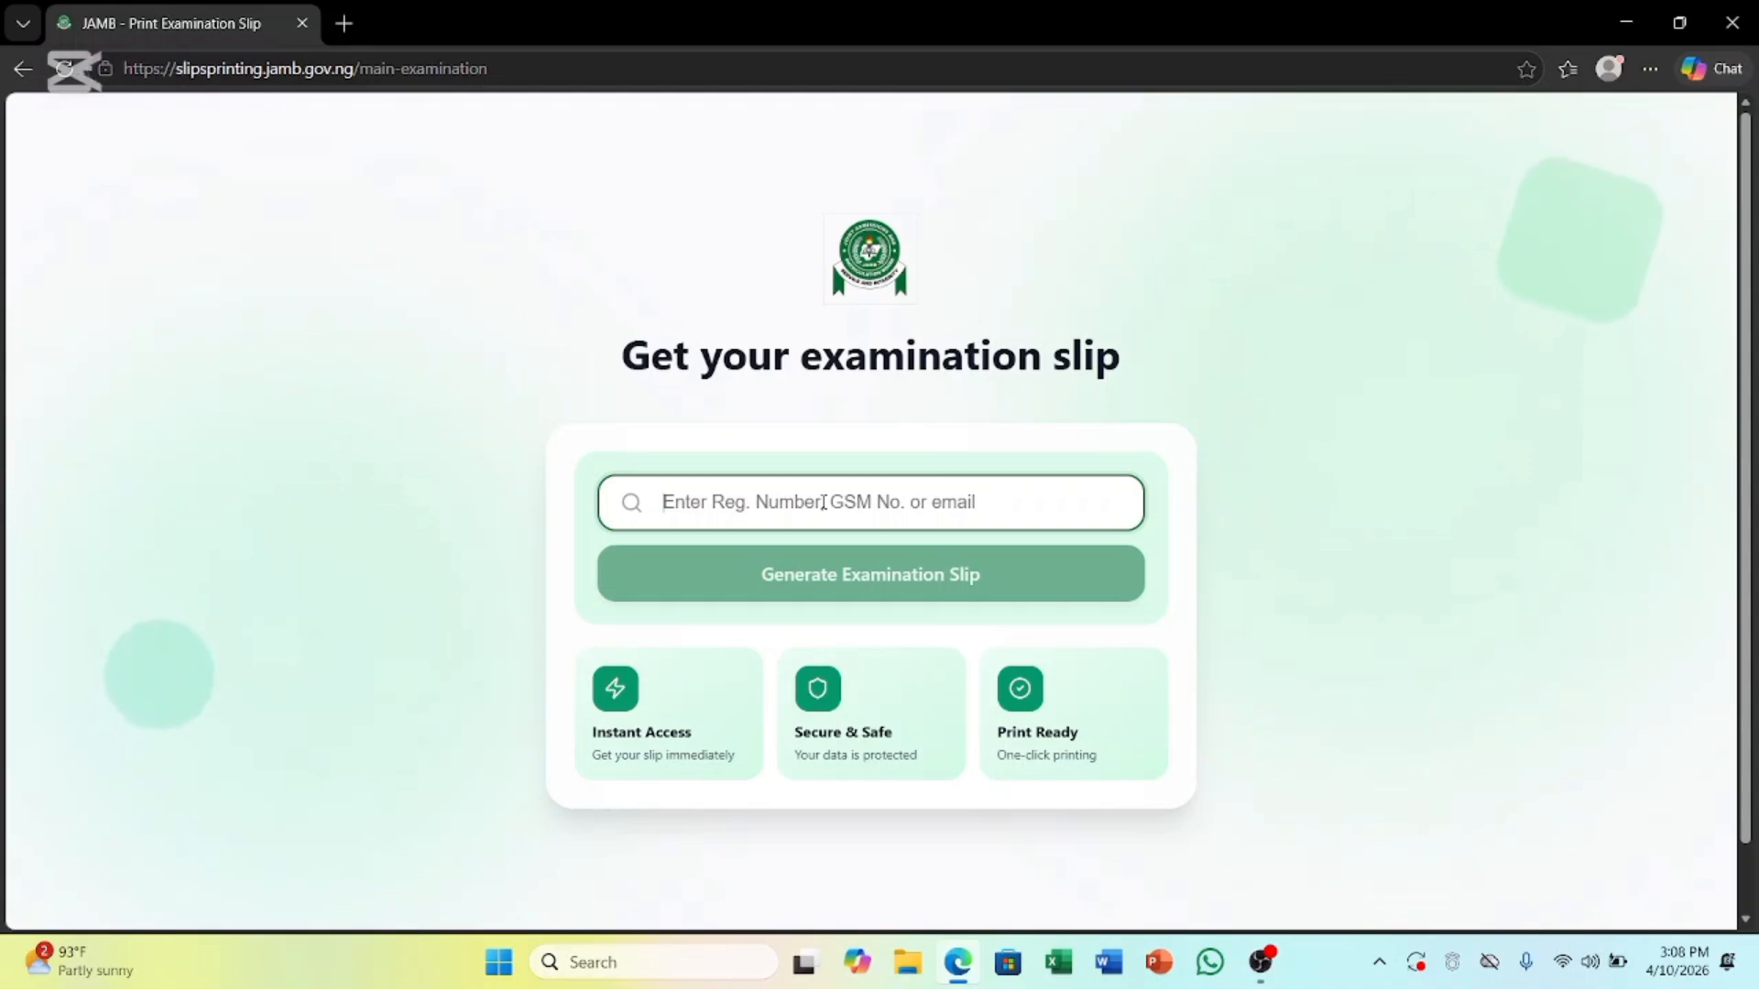
{"action": "left_click", "coordinate": [823, 502]}
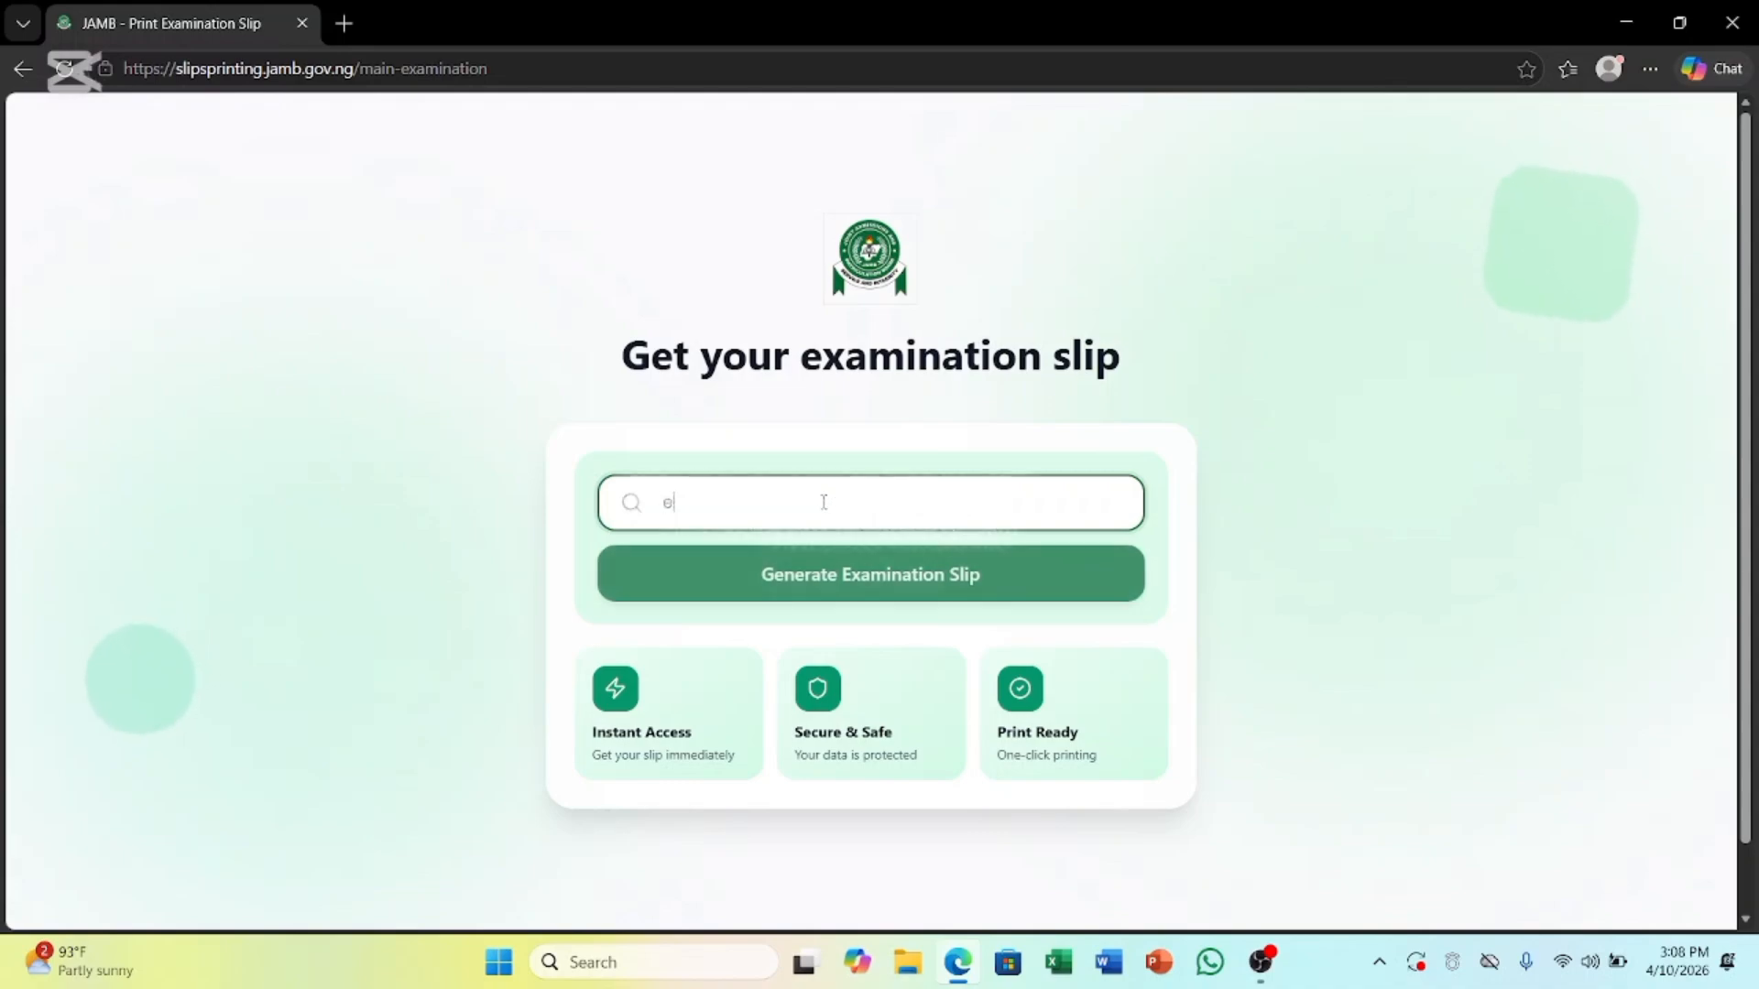
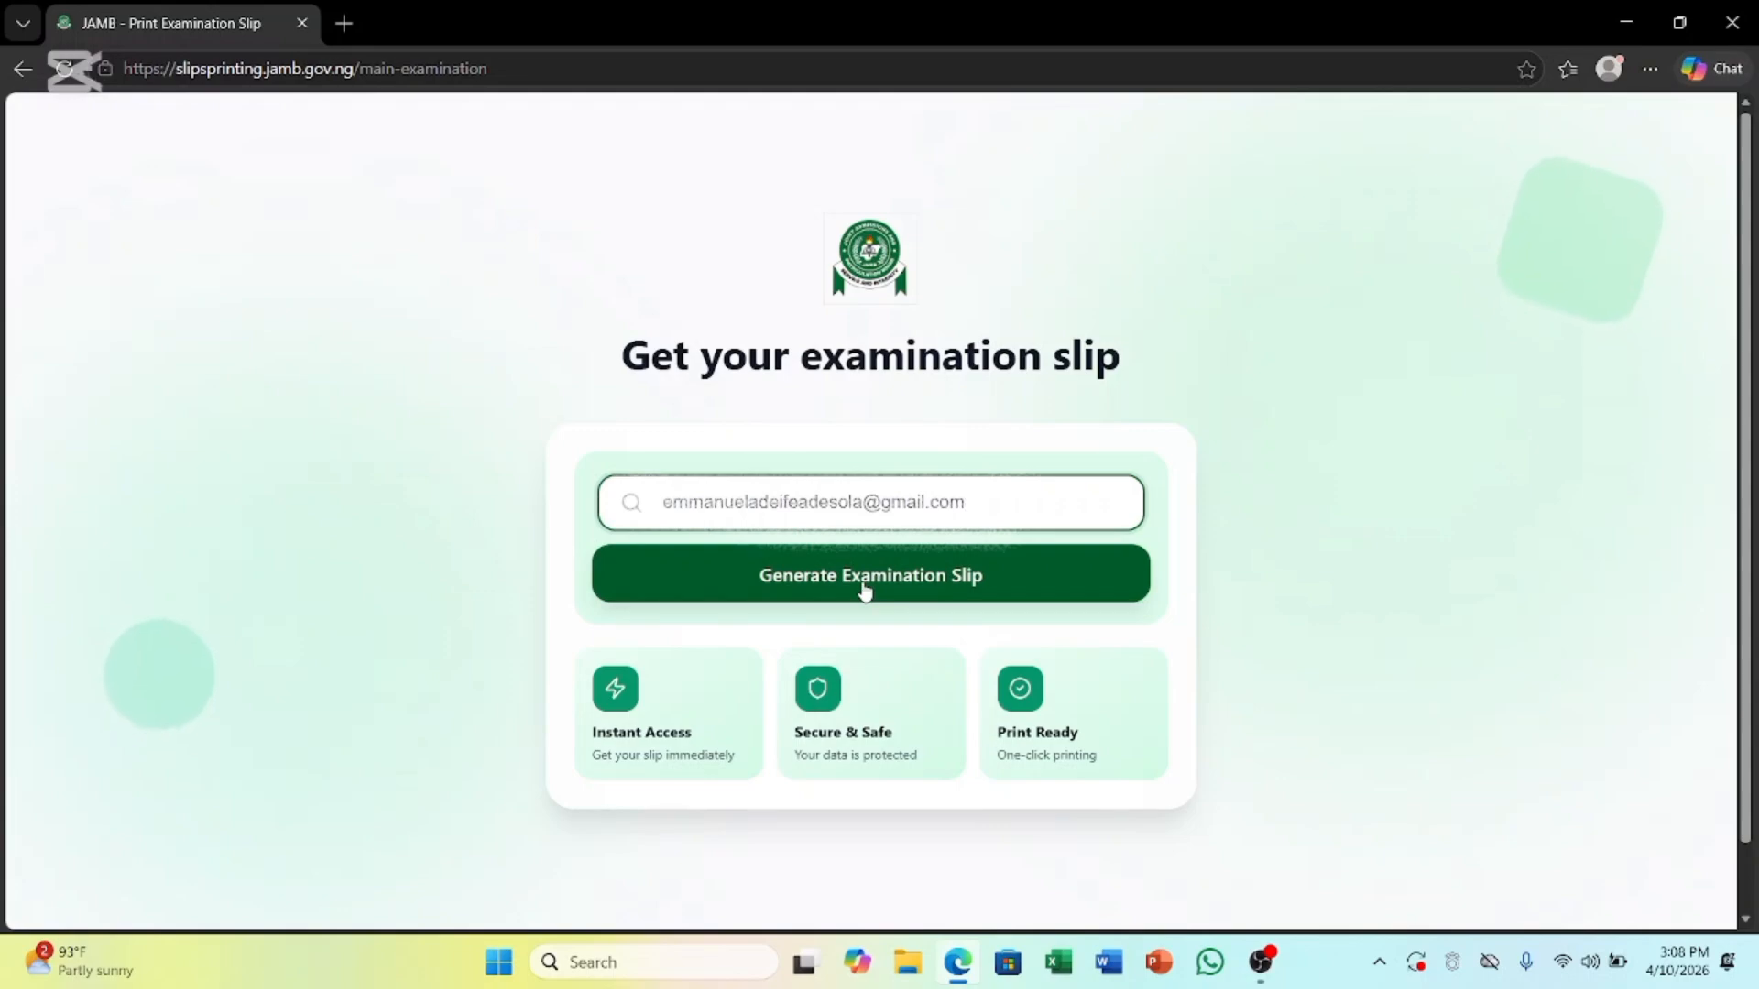
{"action": "left_click", "coordinate": [861, 586]}
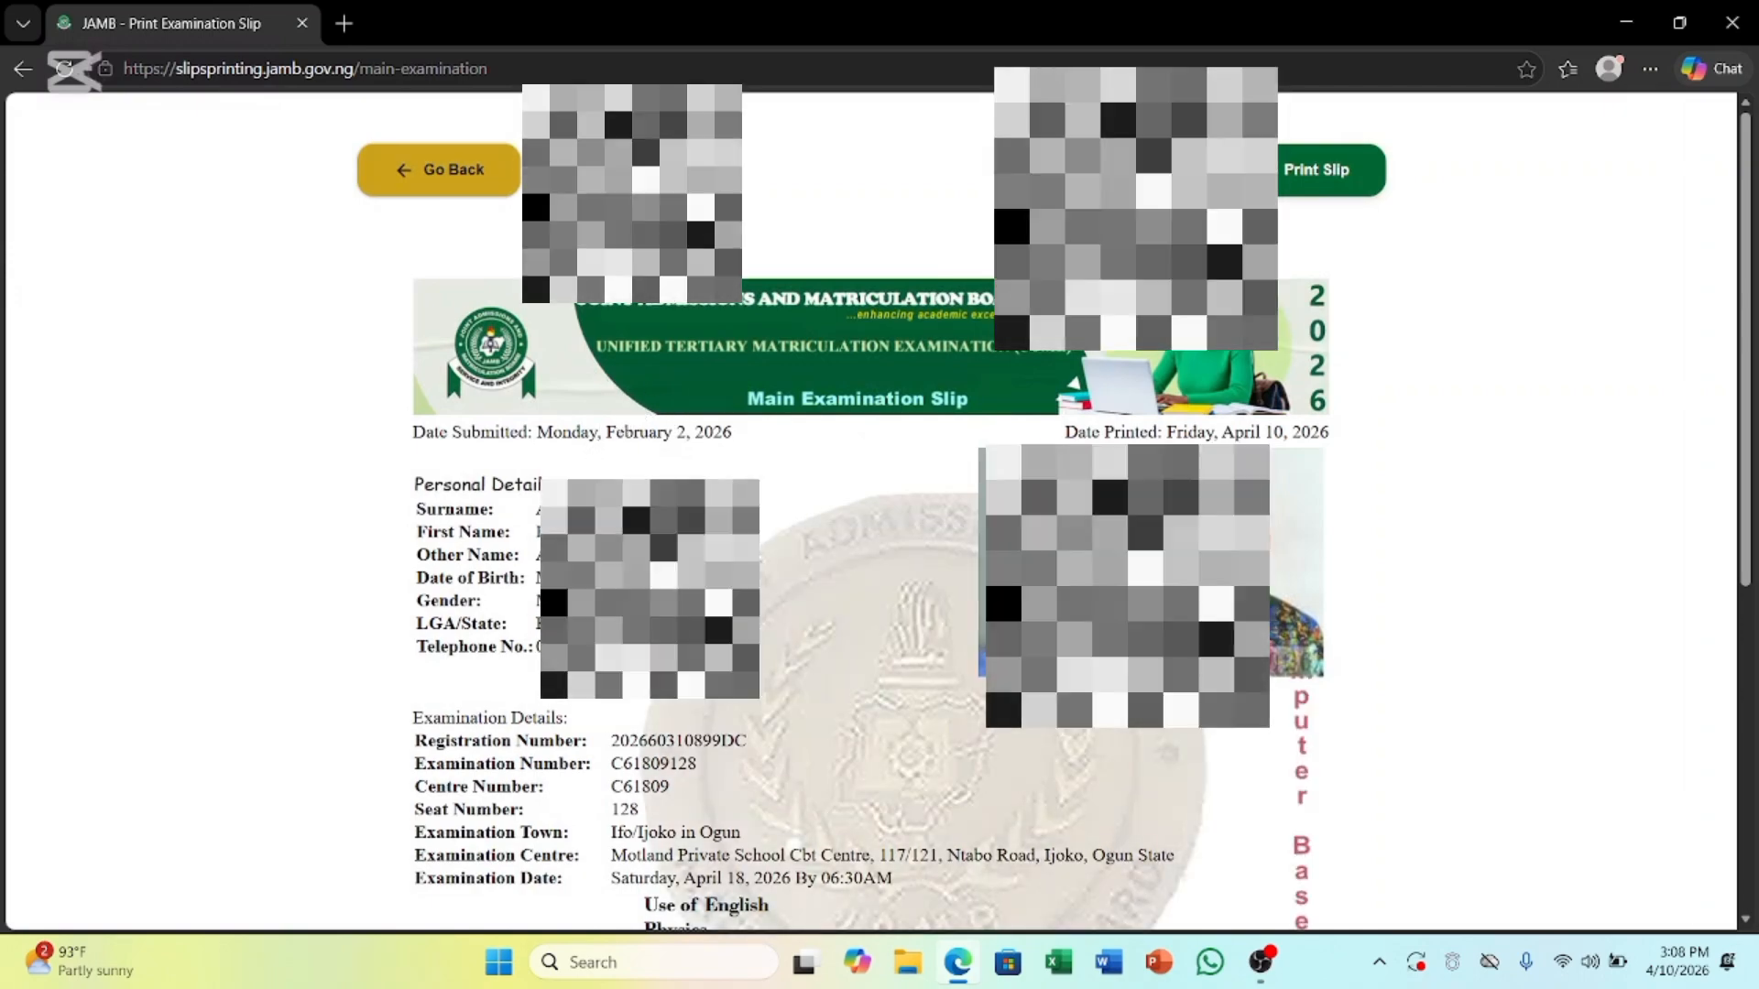
Scroll through the slip to check the April 18, 2026 exam and its four UTME subjects
{"action": "scroll", "coordinate": [870, 513], "scroll_direction": "down", "scroll_amount": 1}
{"action": "scroll", "coordinate": [871, 513], "scroll_direction": "down", "scroll_amount": 5}
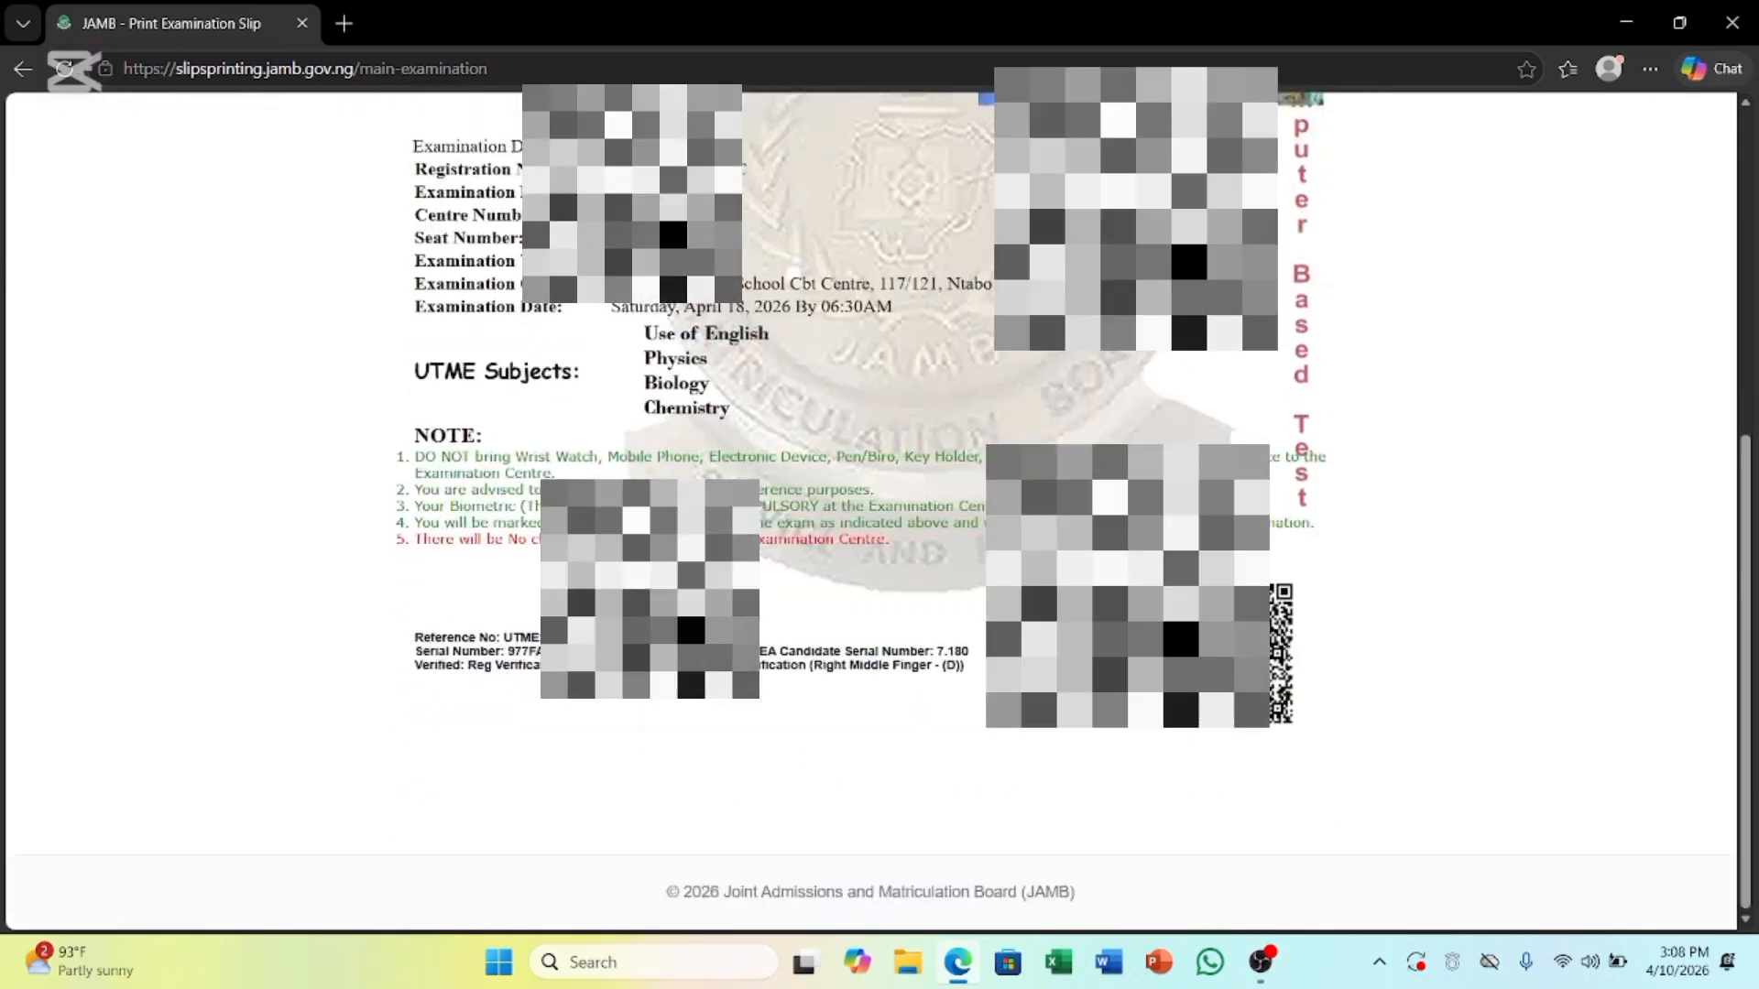
{"action": "scroll", "coordinate": [871, 513], "scroll_direction": "up", "scroll_amount": 6}
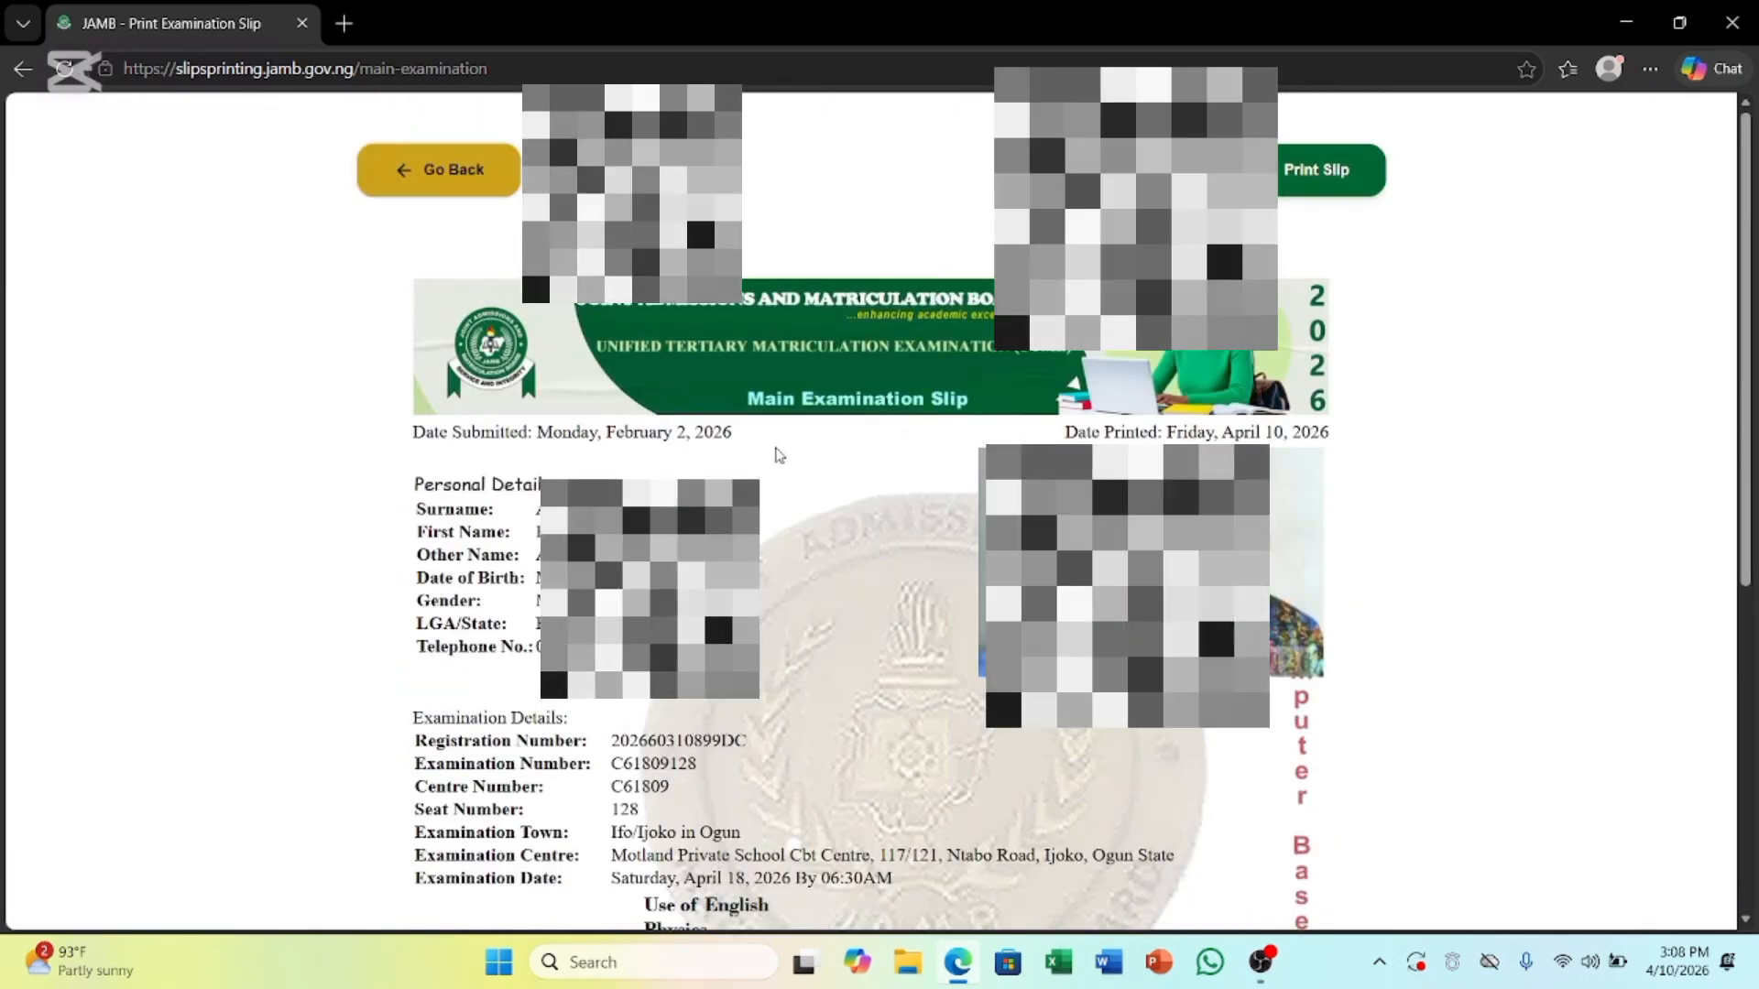
{"action": "scroll", "coordinate": [778, 467], "scroll_direction": "down", "scroll_amount": 5}
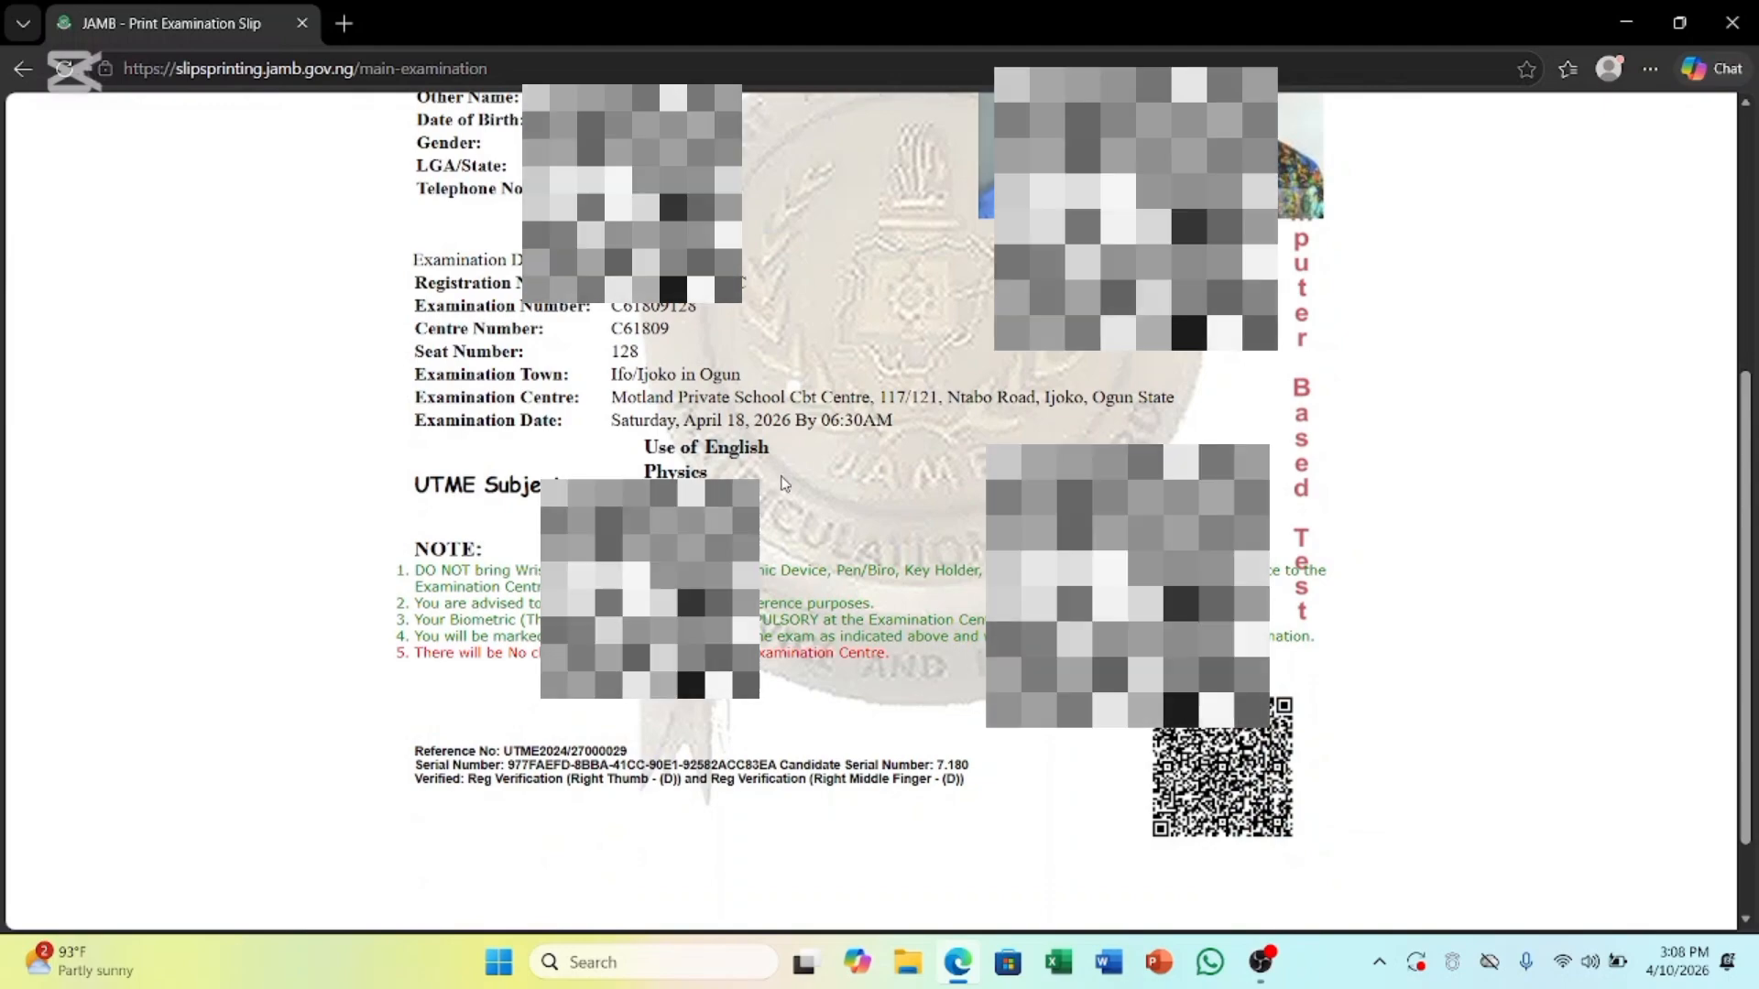
{"action": "scroll", "coordinate": [784, 472], "scroll_direction": "up", "scroll_amount": 5}
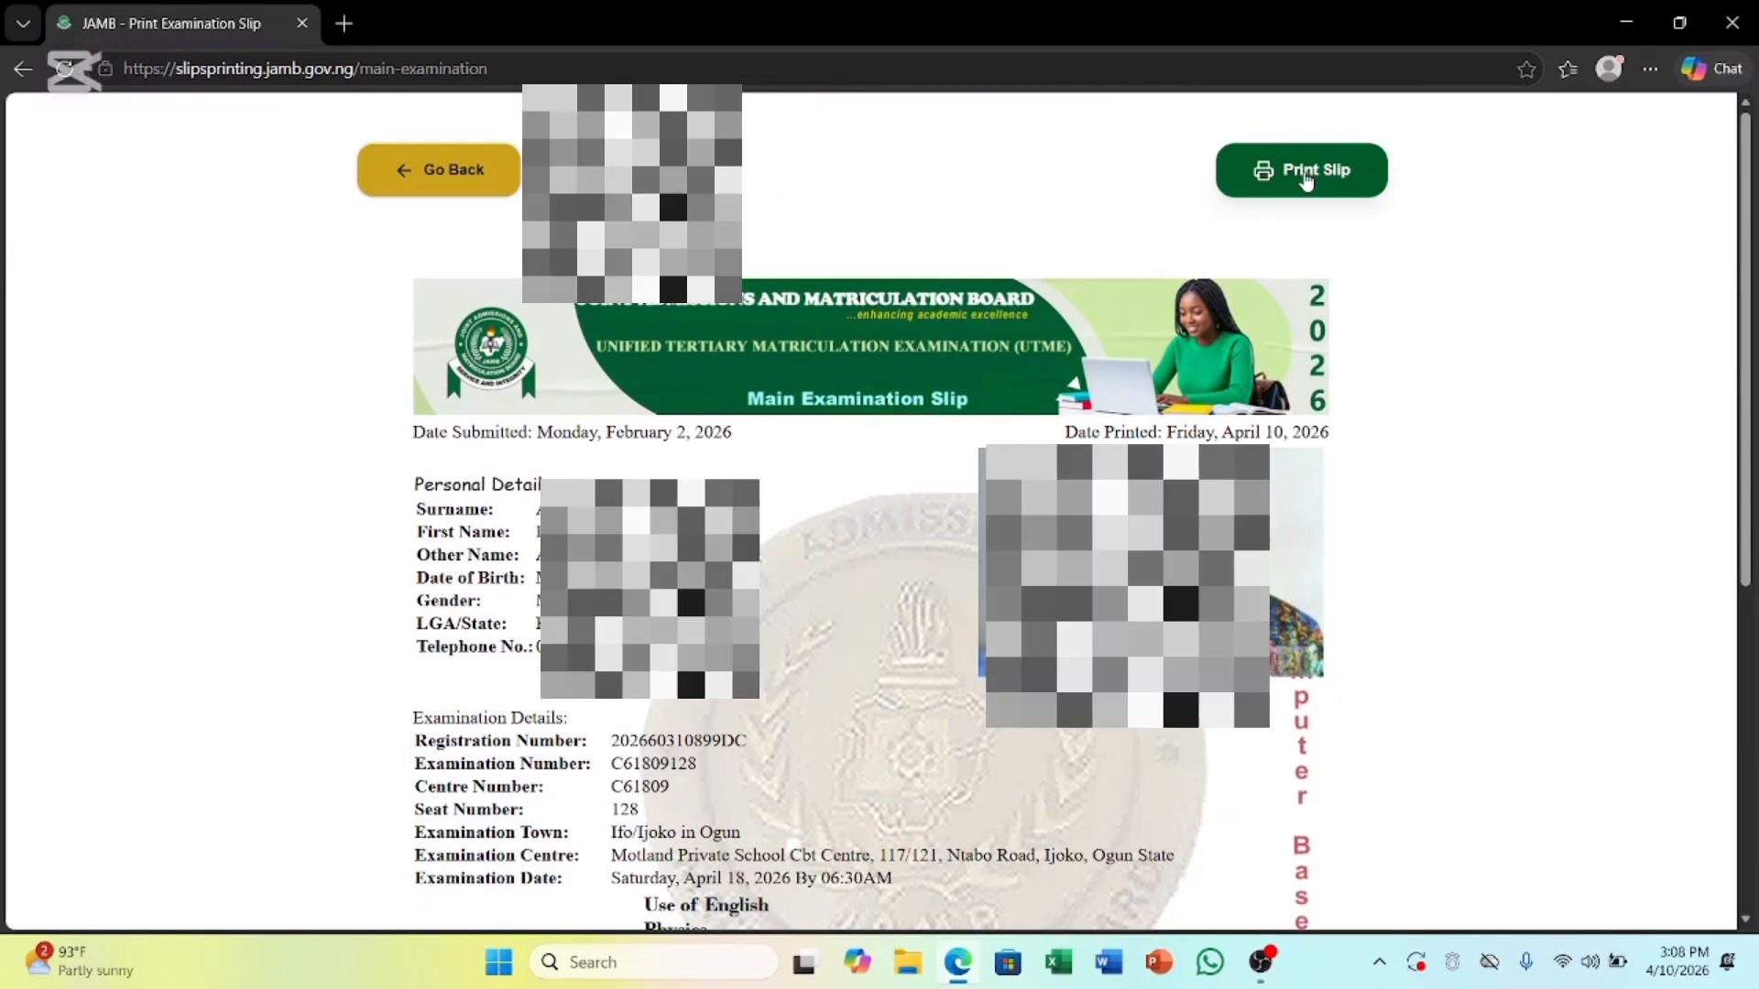
Print the slip with the Save as PDF destination and save it
{"action": "left_click", "coordinate": [1306, 174]}
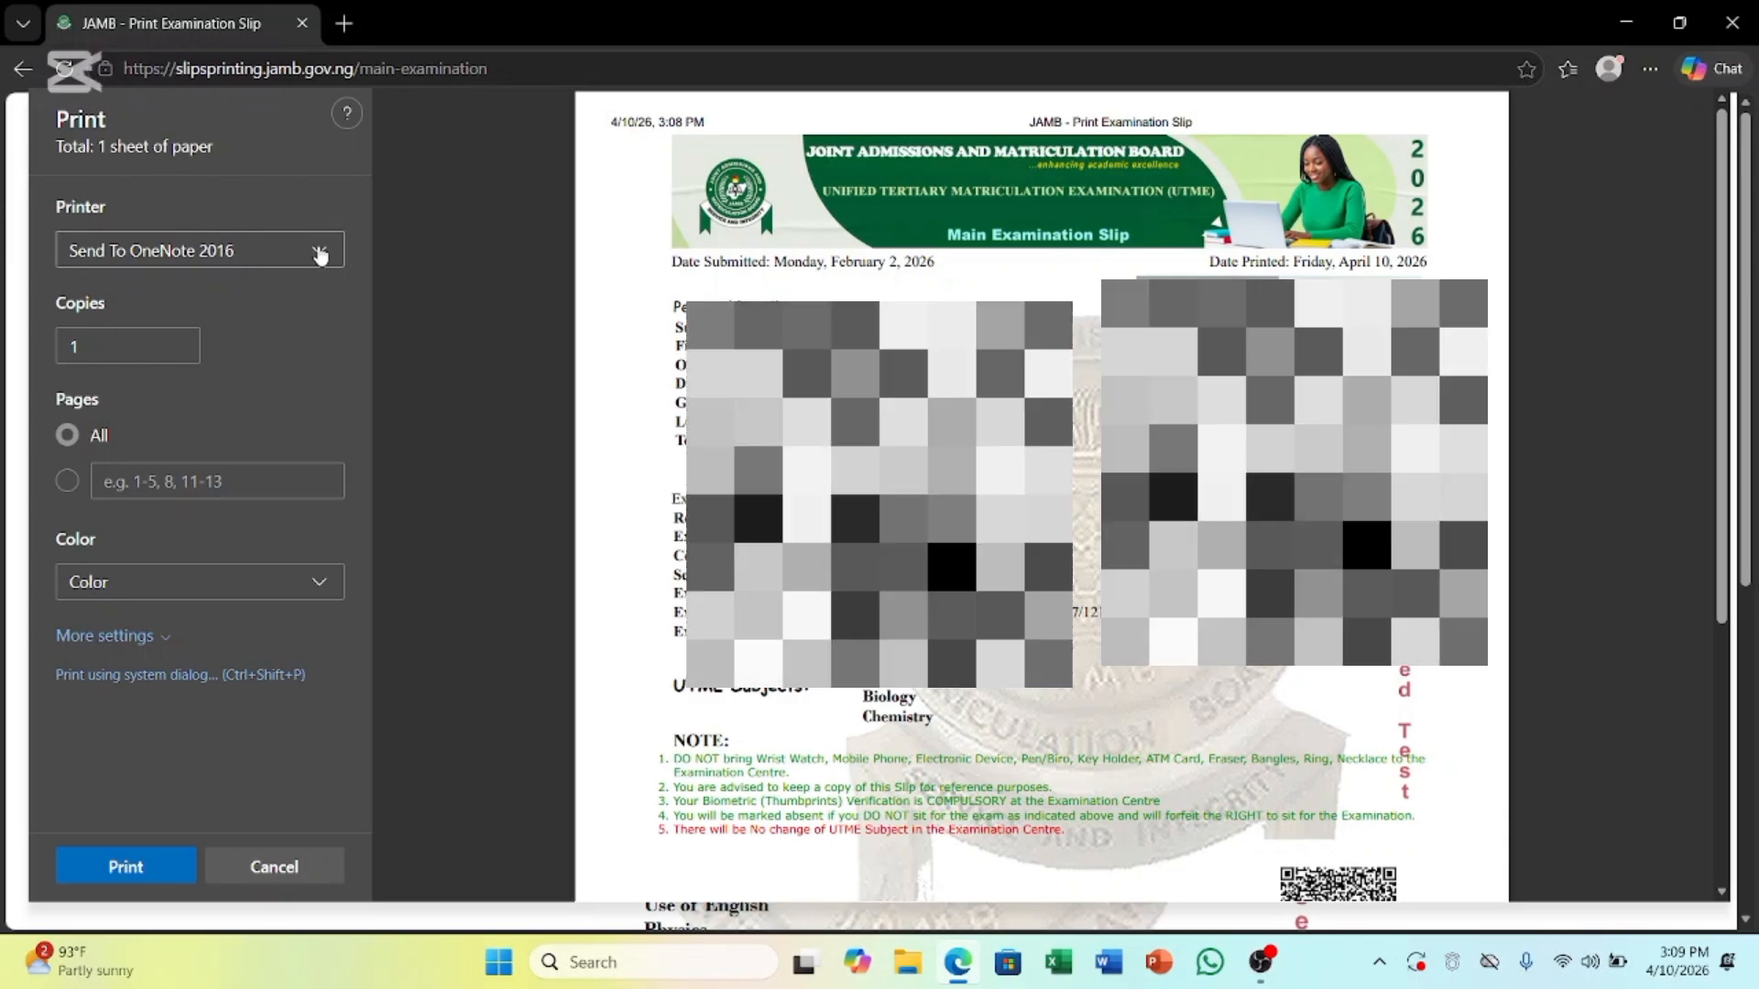
{"action": "left_click", "coordinate": [316, 250]}
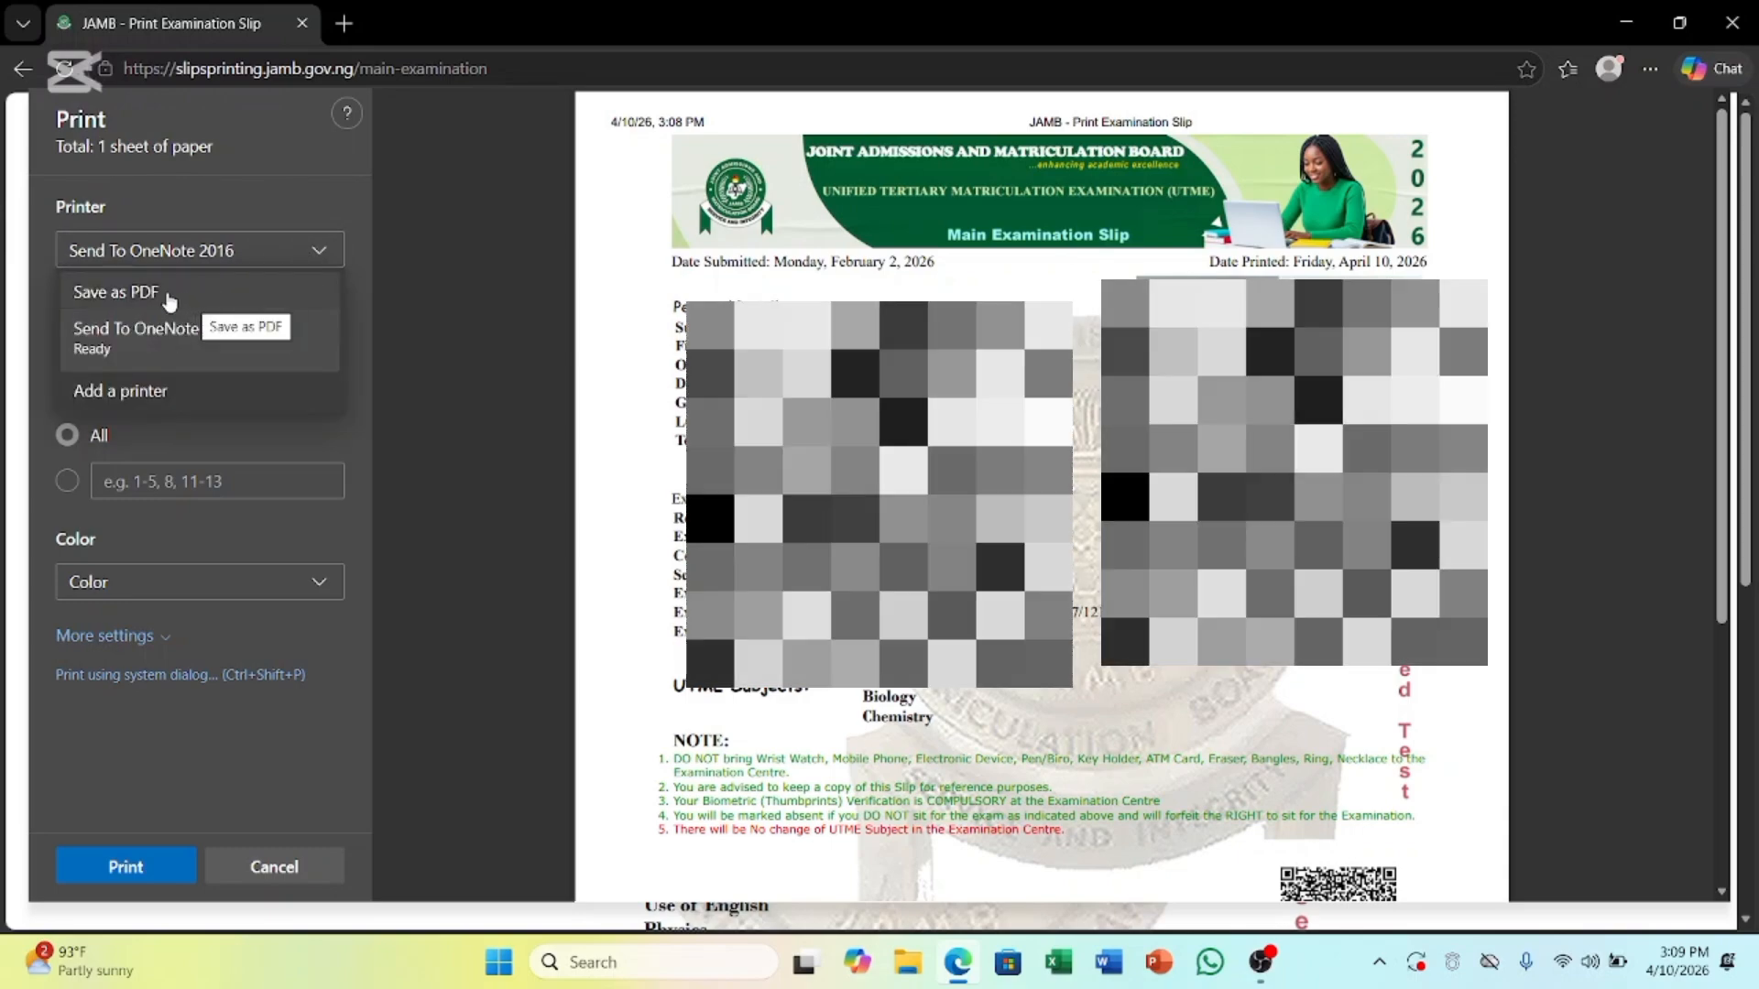
{"action": "left_click", "coordinate": [134, 295]}
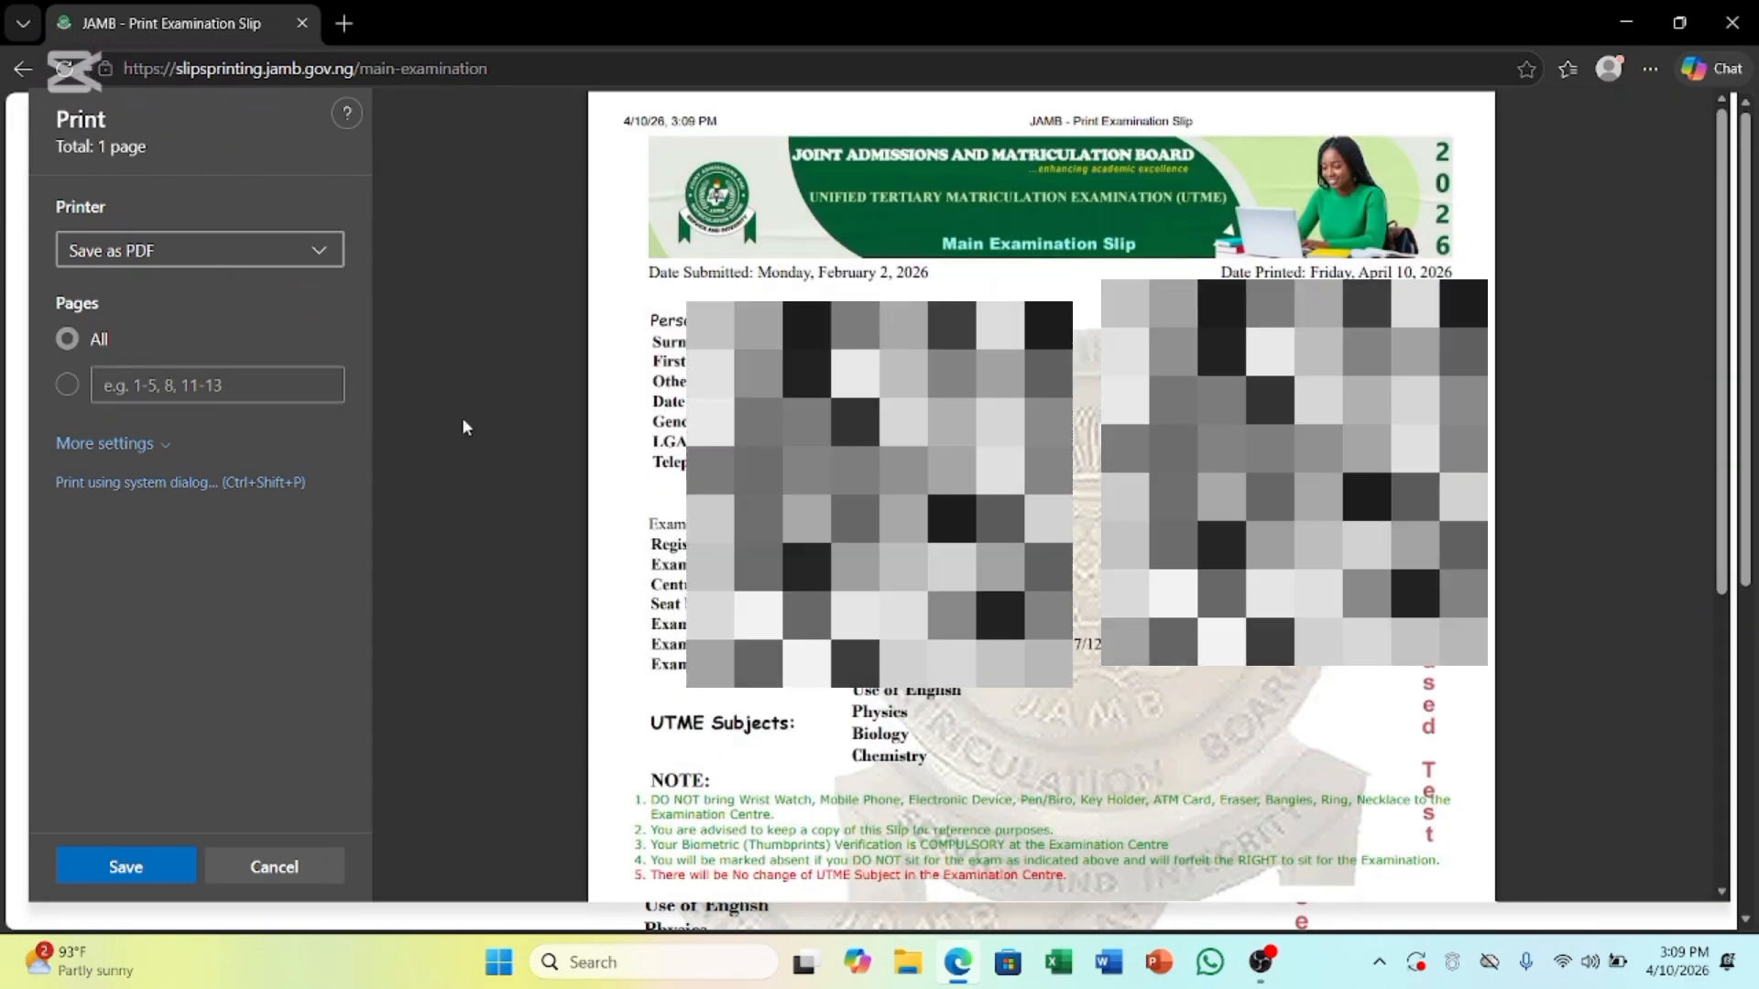
{"action": "scroll", "coordinate": [1041, 495], "scroll_direction": "down", "scroll_amount": 5}
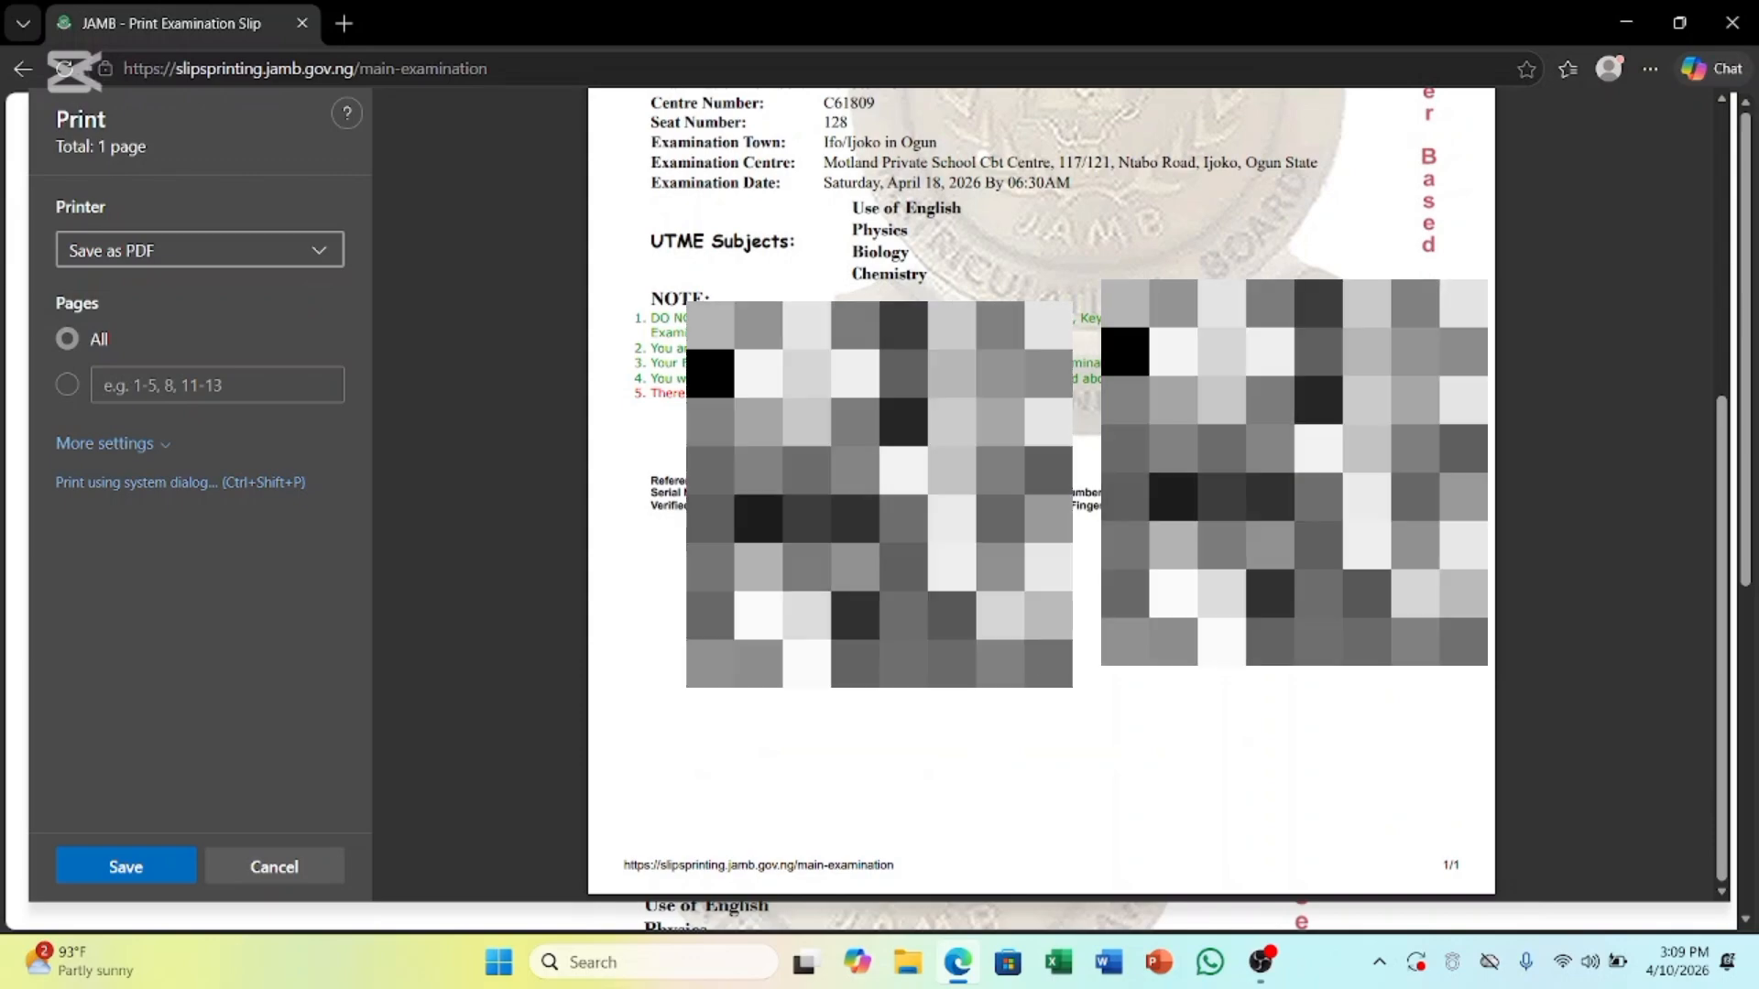
{"action": "scroll", "coordinate": [1041, 495], "scroll_direction": "up", "scroll_amount": 5}
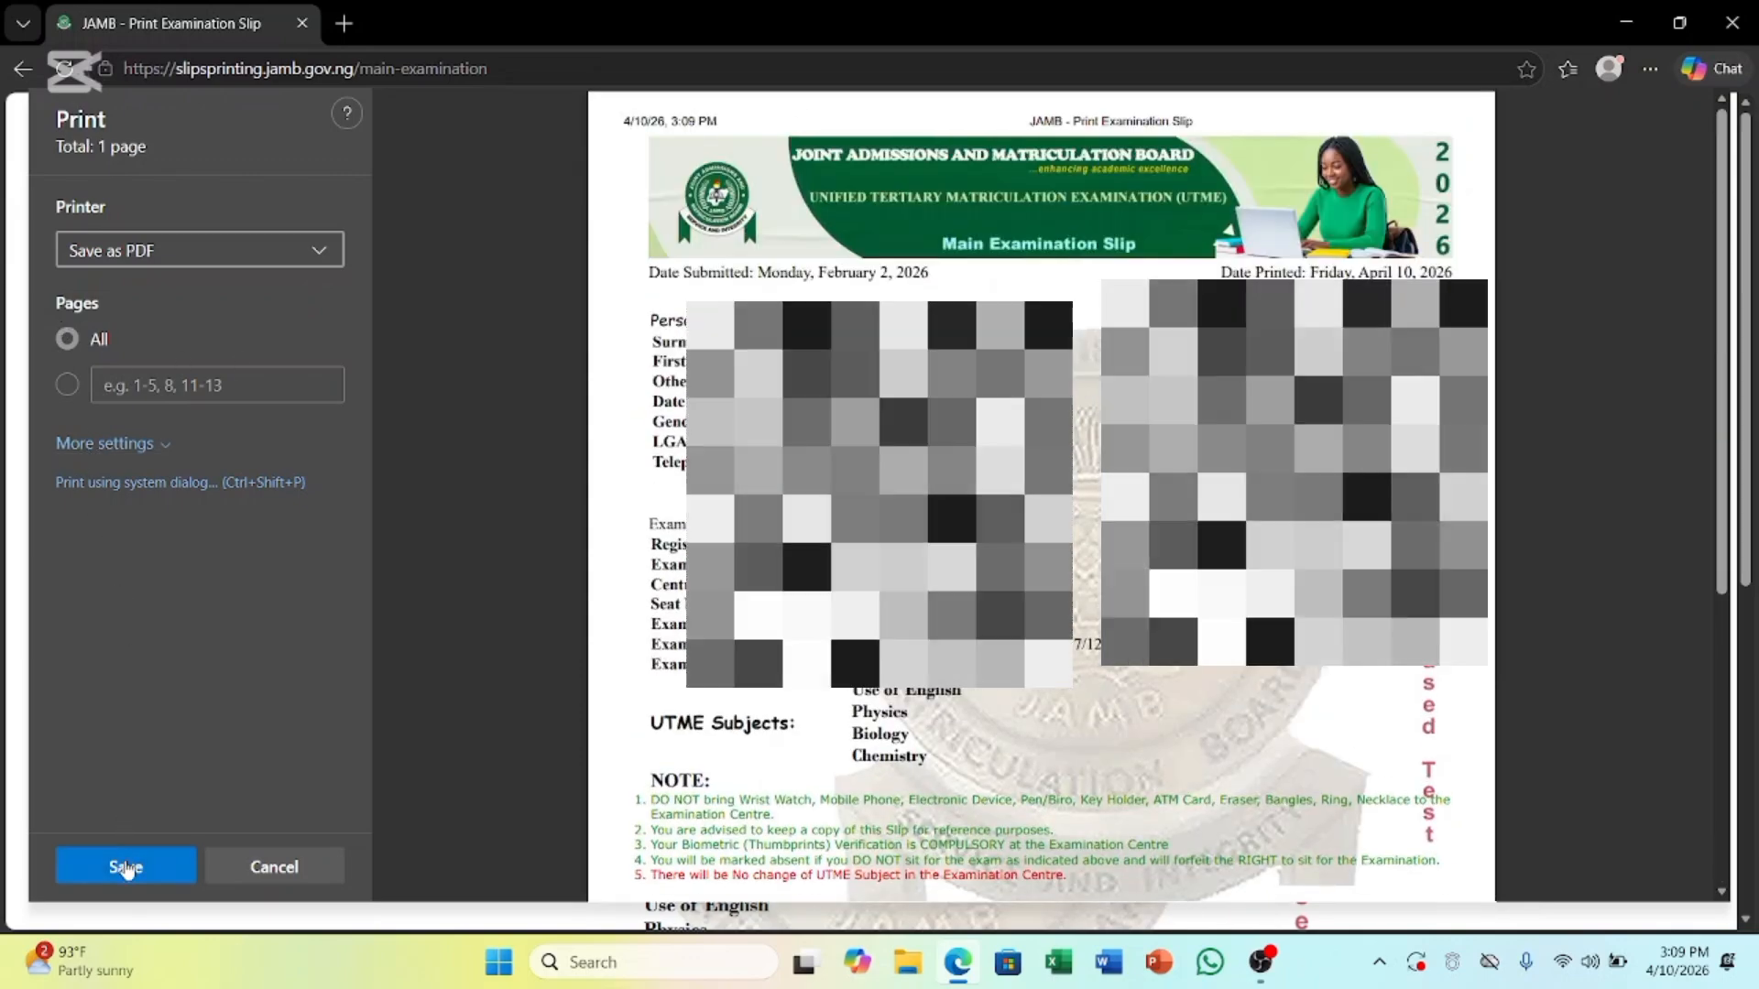
{"action": "left_click", "coordinate": [126, 862]}
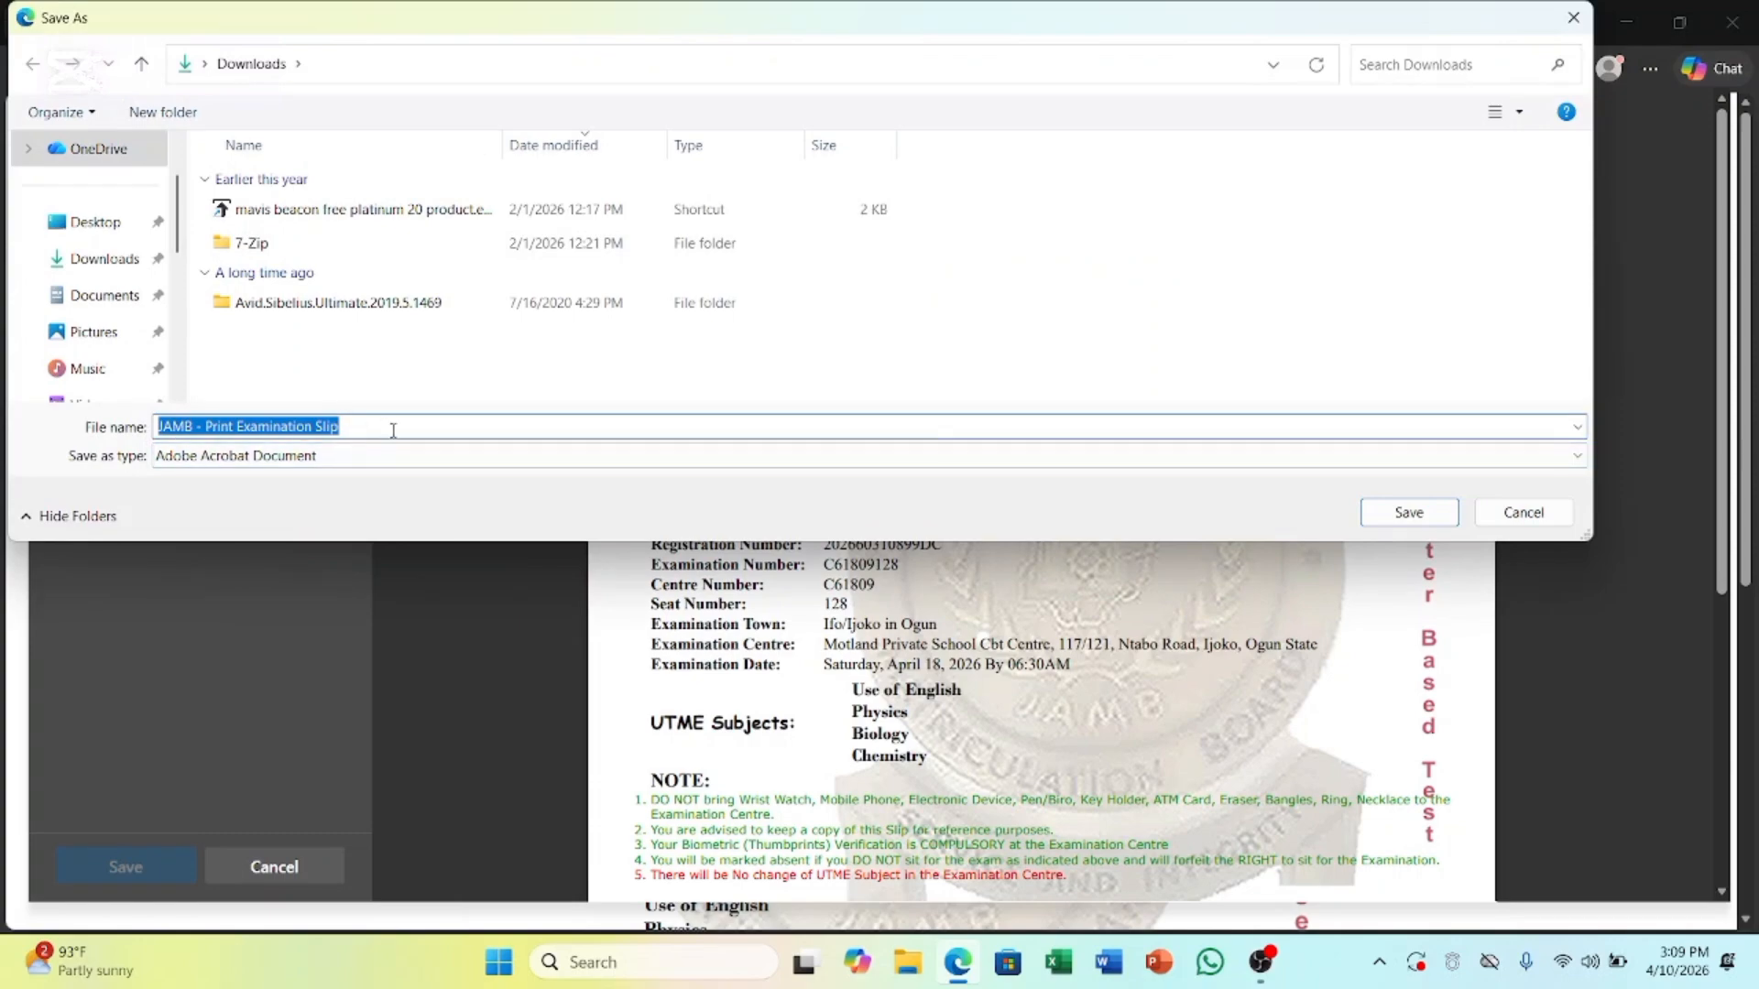
Name the PDF with the candidate's first name followed by 'JAMB Examination Slip'
{"action": "type", "text": "E"}
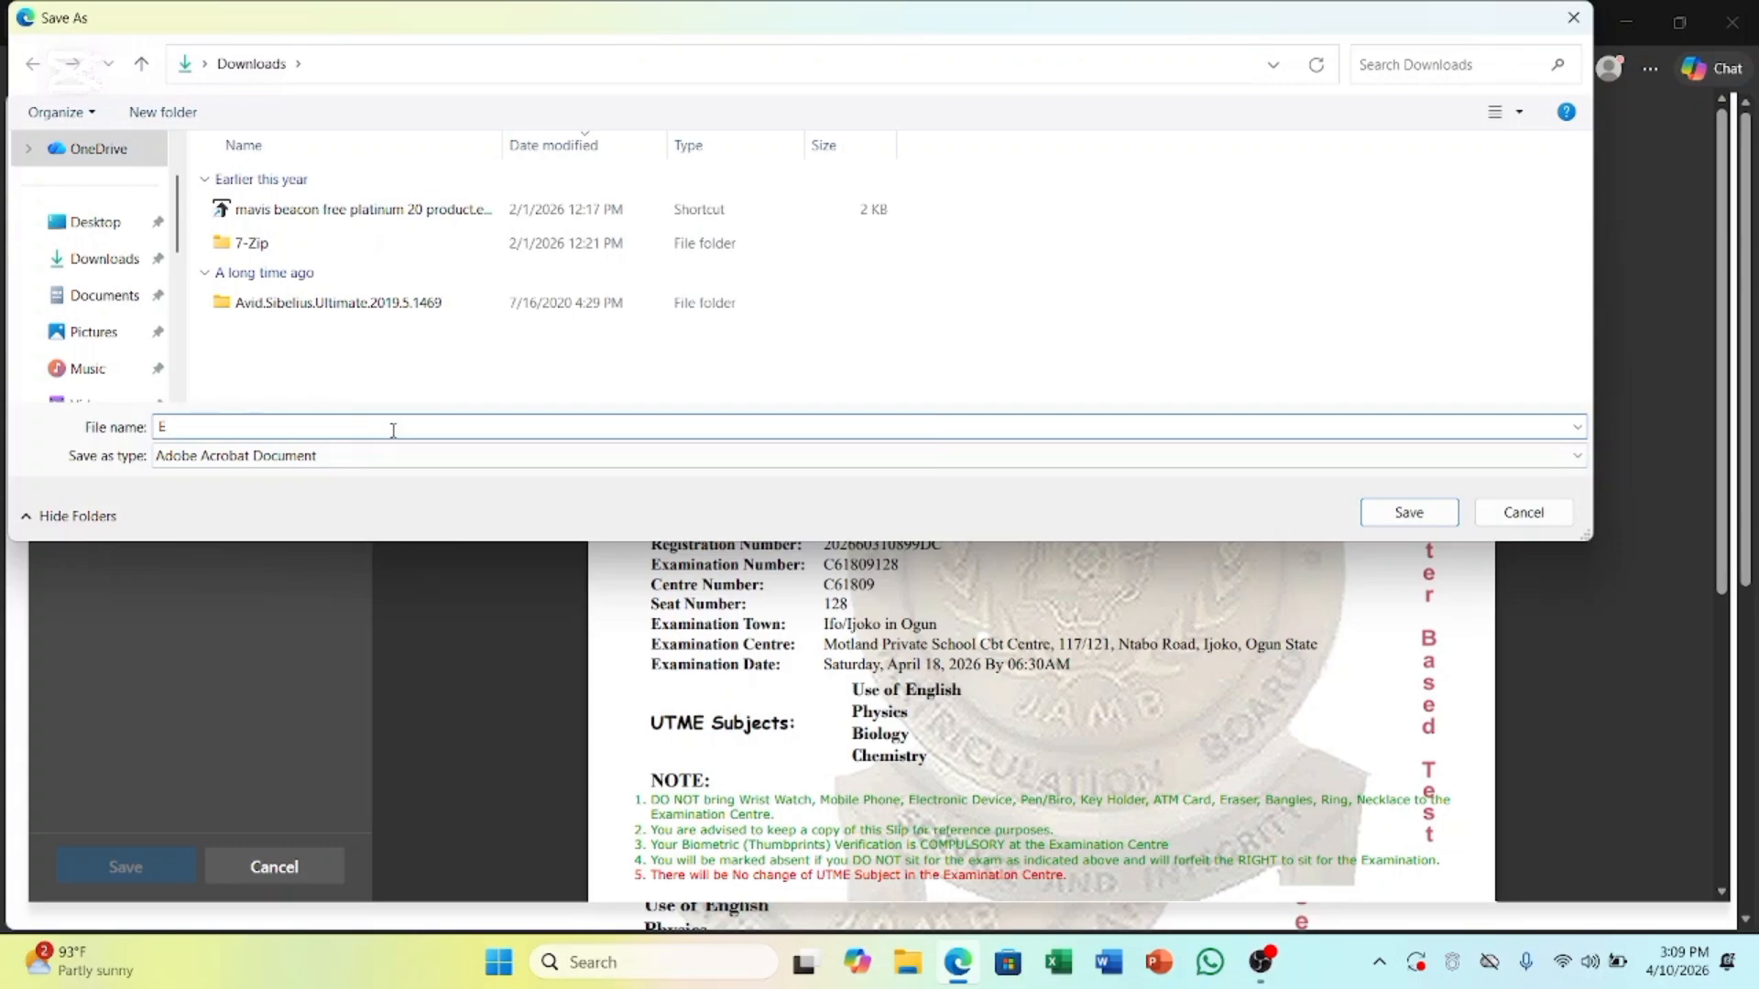
{"action": "type", "text": "mmanuel's JAMB Examination Slip"}
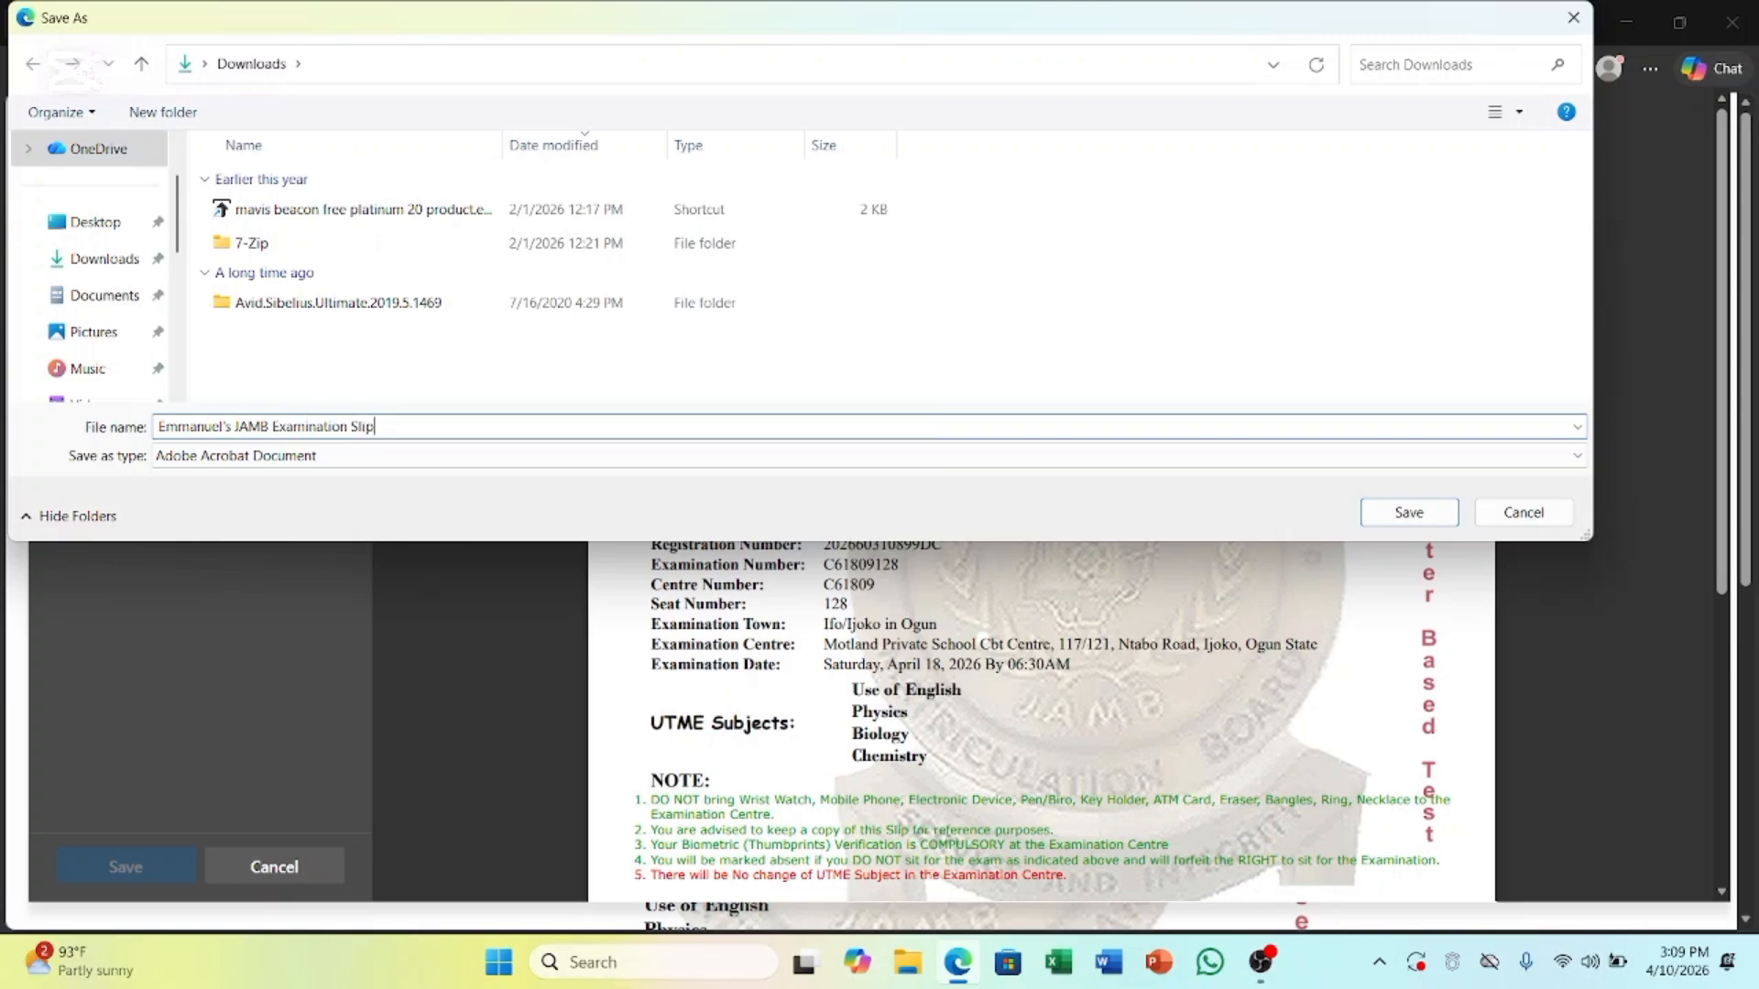